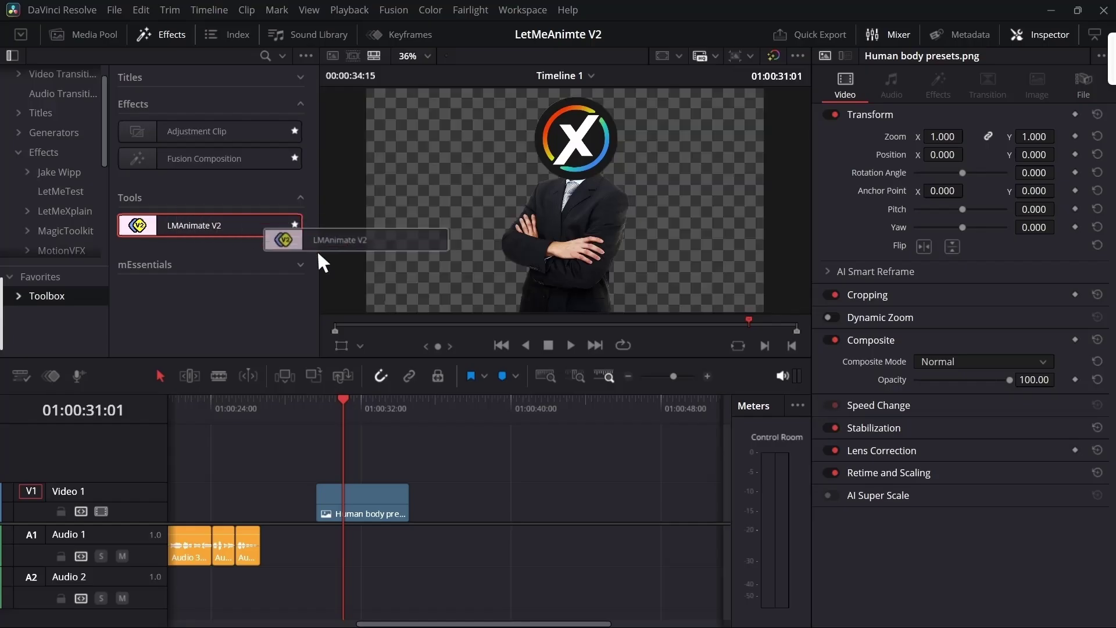
# Apply the LMAnimate V2 effect to the Human body presets.png clip and show the Fusion Overlay in the viewer.
pyautogui.moveTo(319, 253); pyautogui.dragTo(337, 497)
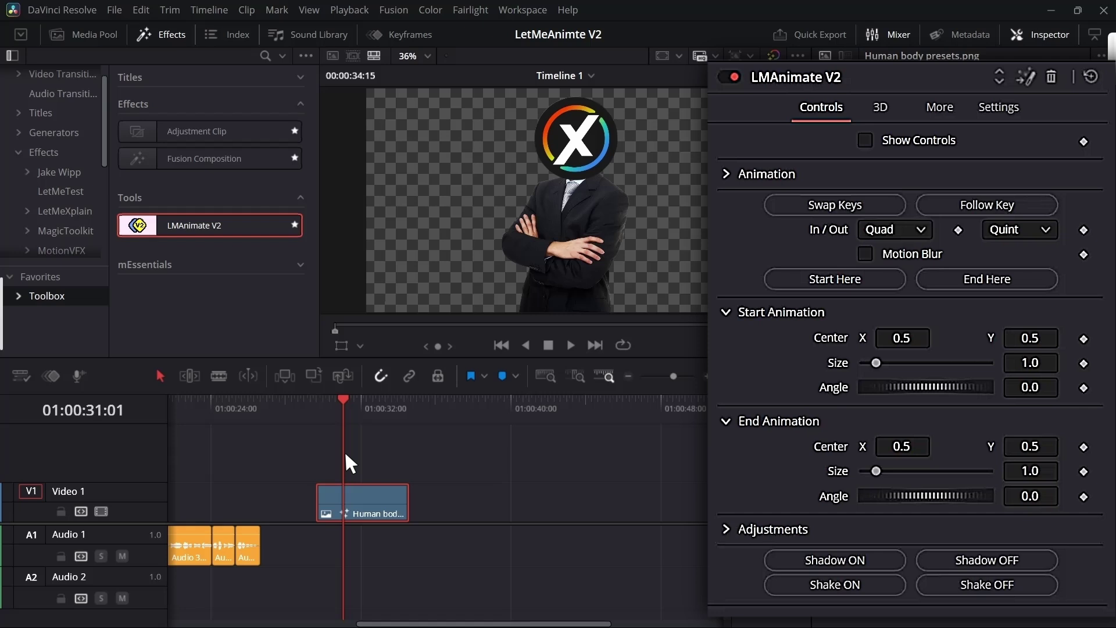
pyautogui.click(359, 346)
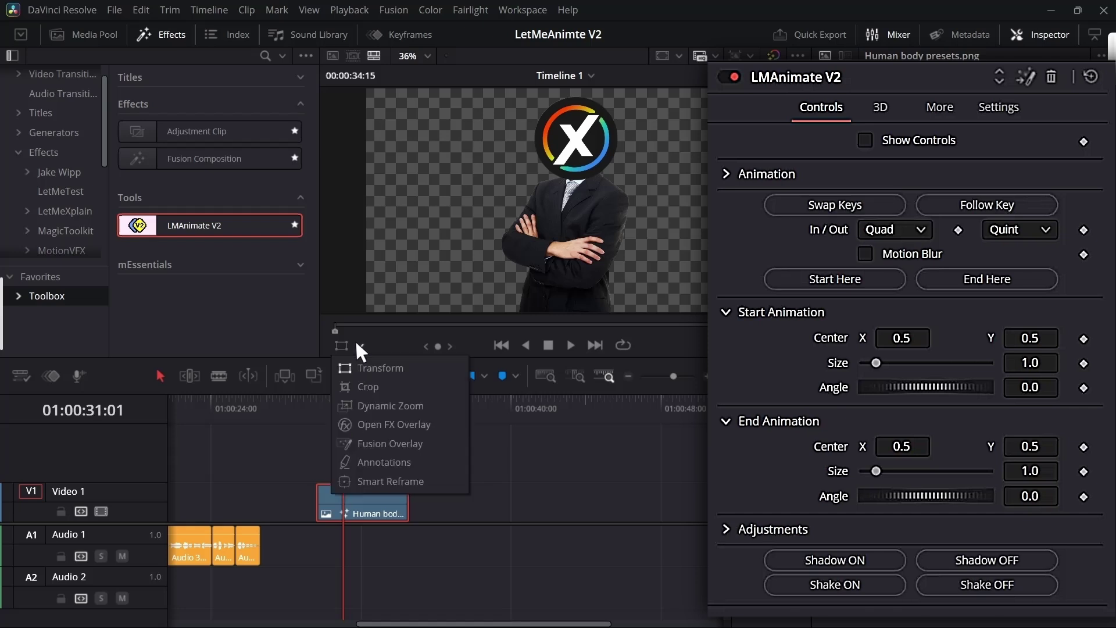
pyautogui.click(387, 444)
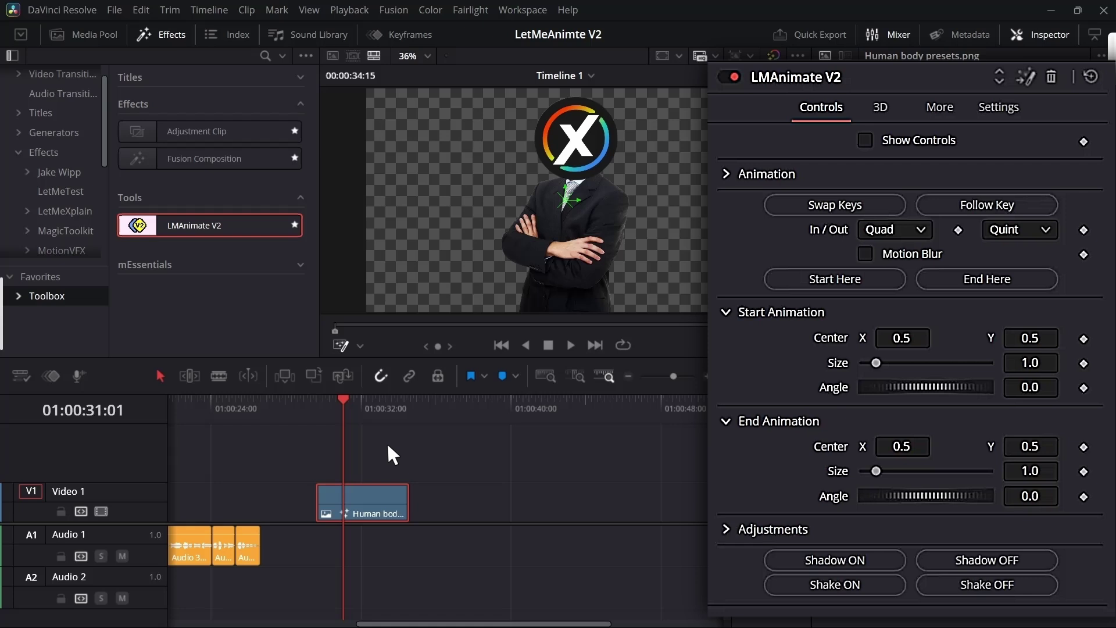
# Place the start point at about X 0.06, Y 0.54 and the end point at about X 0.90, Y 0.17, and play the animation.
pyautogui.moveTo(563, 203); pyautogui.dragTo(605, 195)
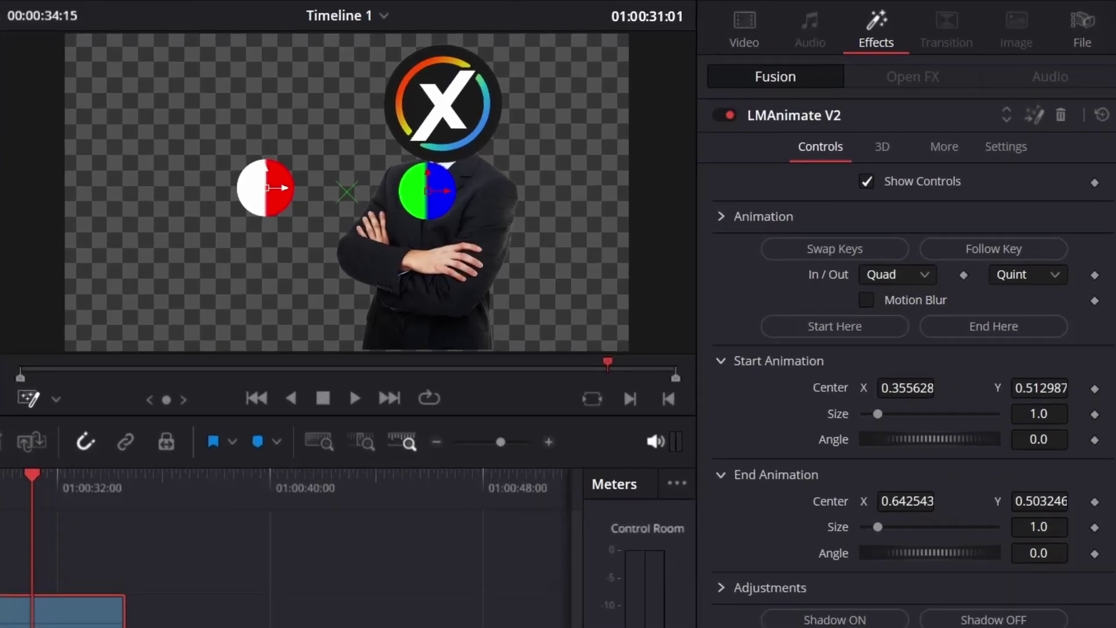
pyautogui.moveTo(508, 197); pyautogui.dragTo(505, 205)
pyautogui.moveTo(265, 188); pyautogui.dragTo(99, 180)
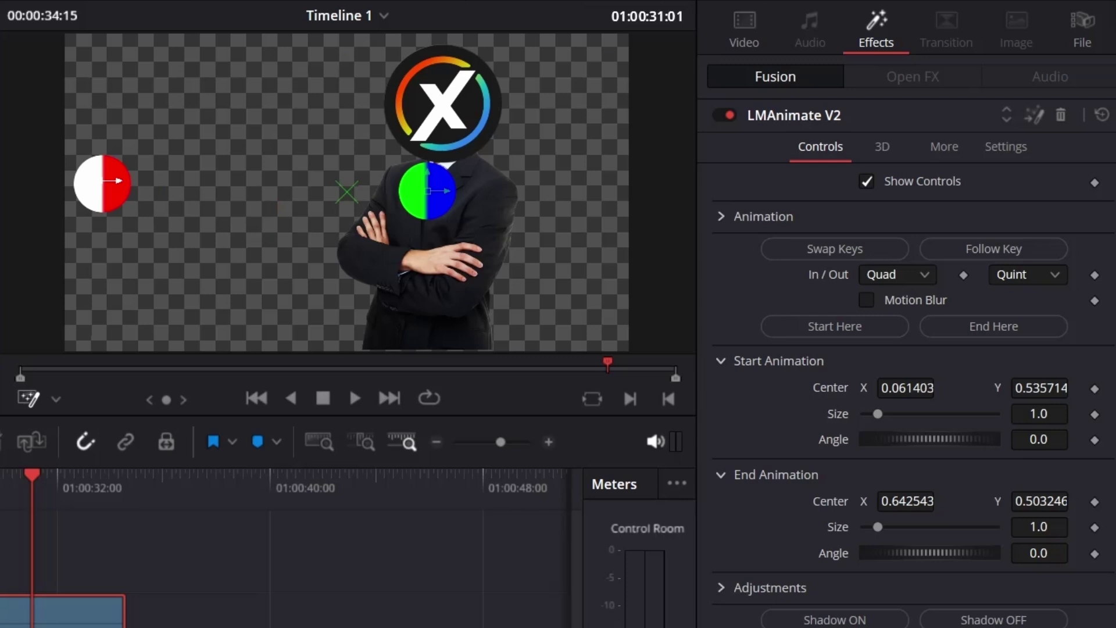
pyautogui.moveTo(428, 191); pyautogui.dragTo(562, 281)
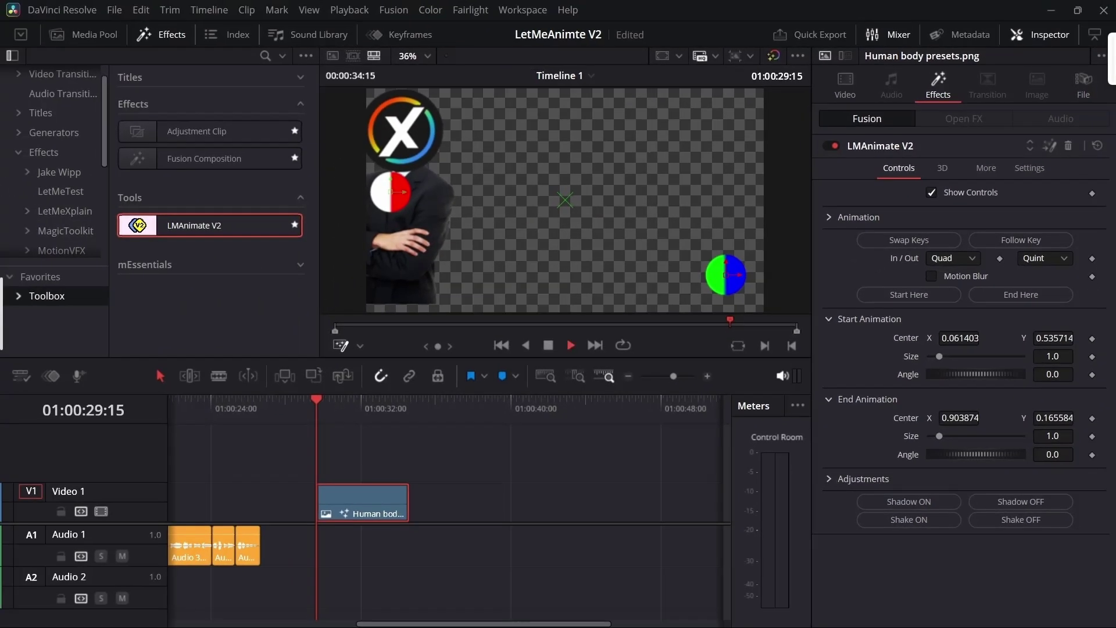
pyautogui.press('space')
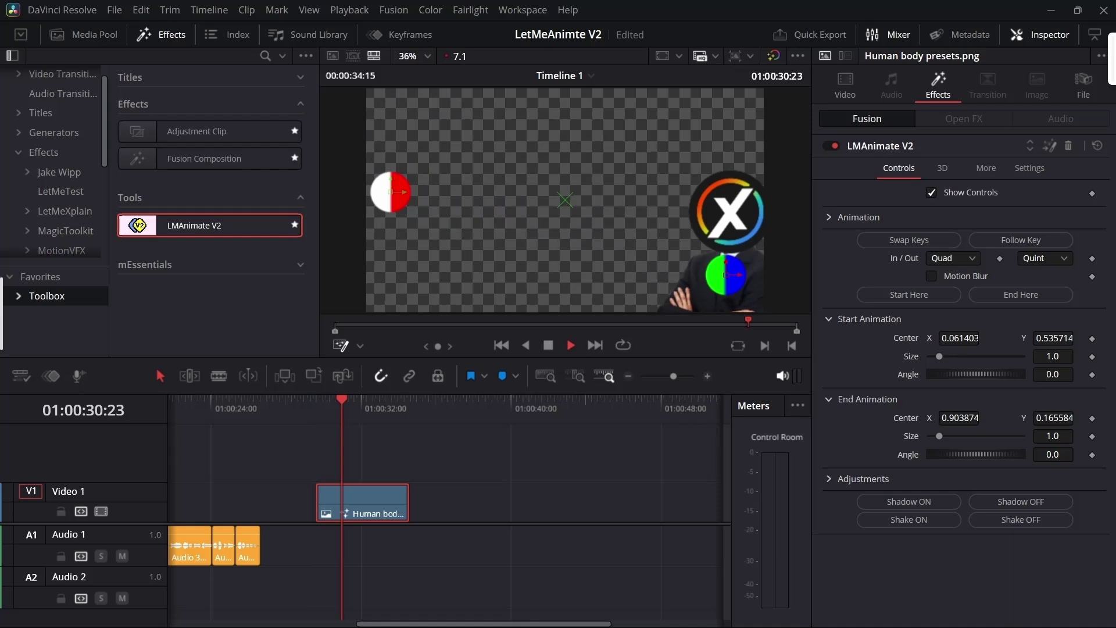
pyautogui.press('space')
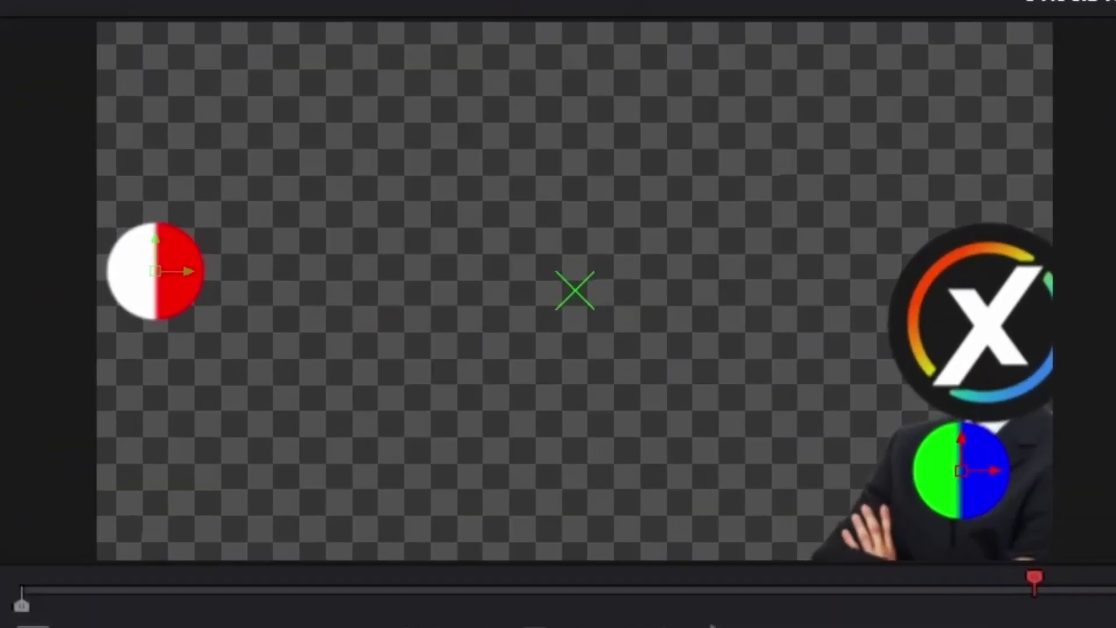
# Try a Start Animation size of 1.5 and angle of 73 with the playhead at 01:00:30:02.
pyautogui.click(987, 587)
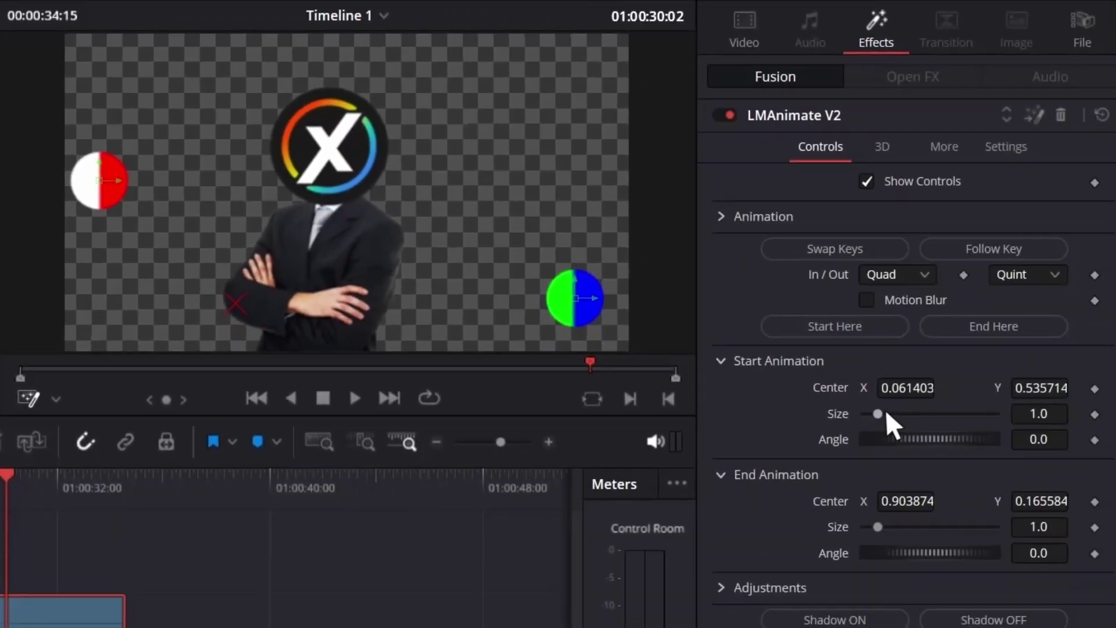
pyautogui.moveTo(882, 412); pyautogui.dragTo(928, 443)
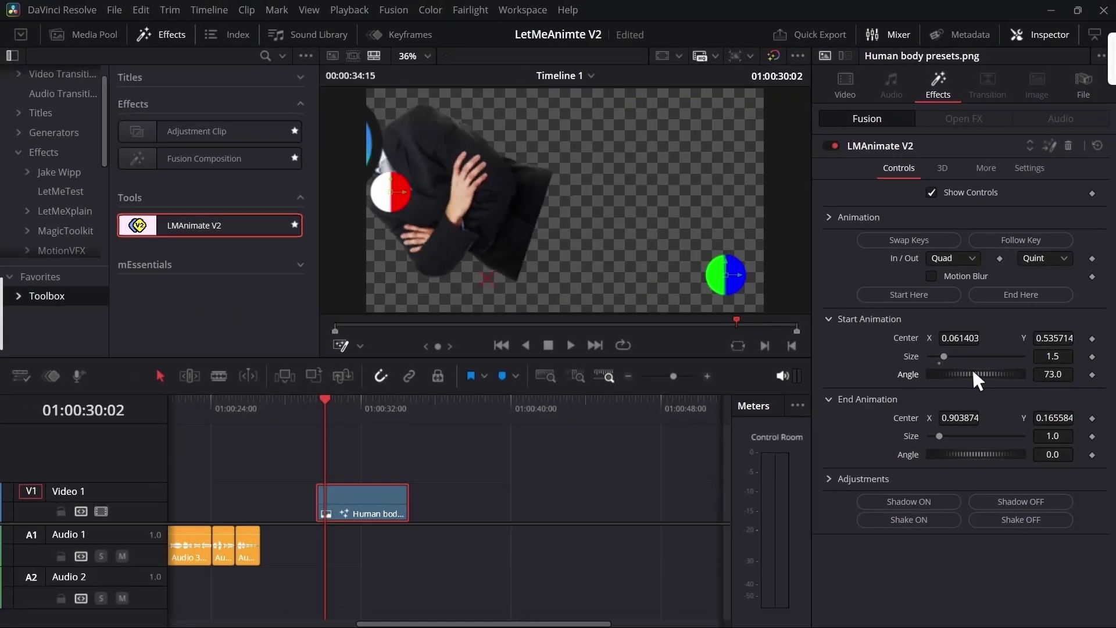
pyautogui.moveTo(972, 368); pyautogui.dragTo(972, 370)
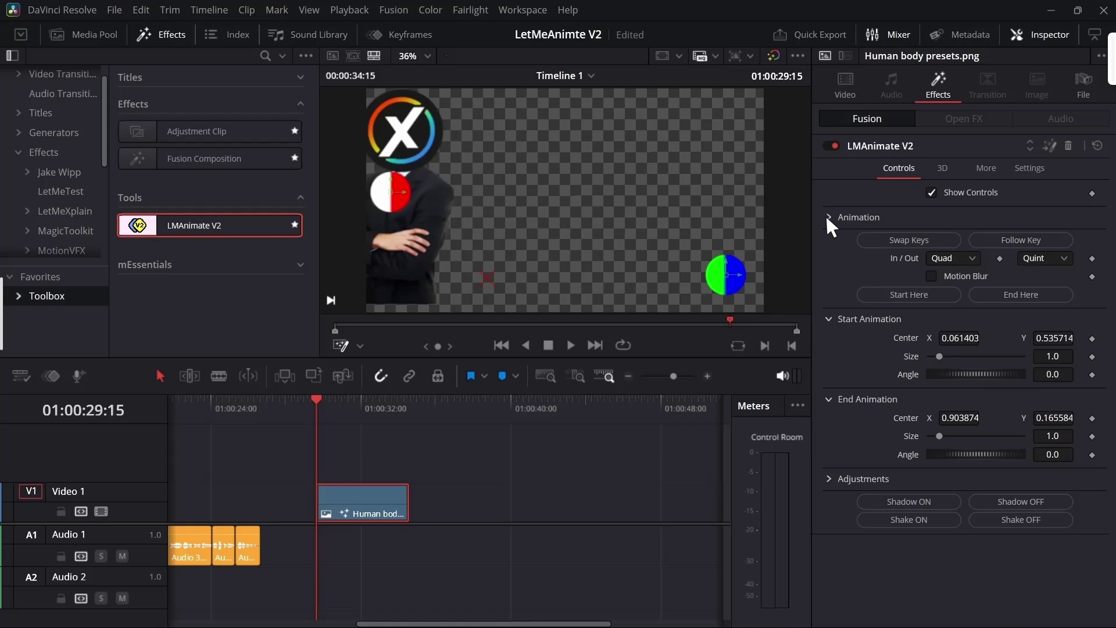
# Expand the effect's Animation settings and play the clip's opening movement.
pyautogui.click(827, 218)
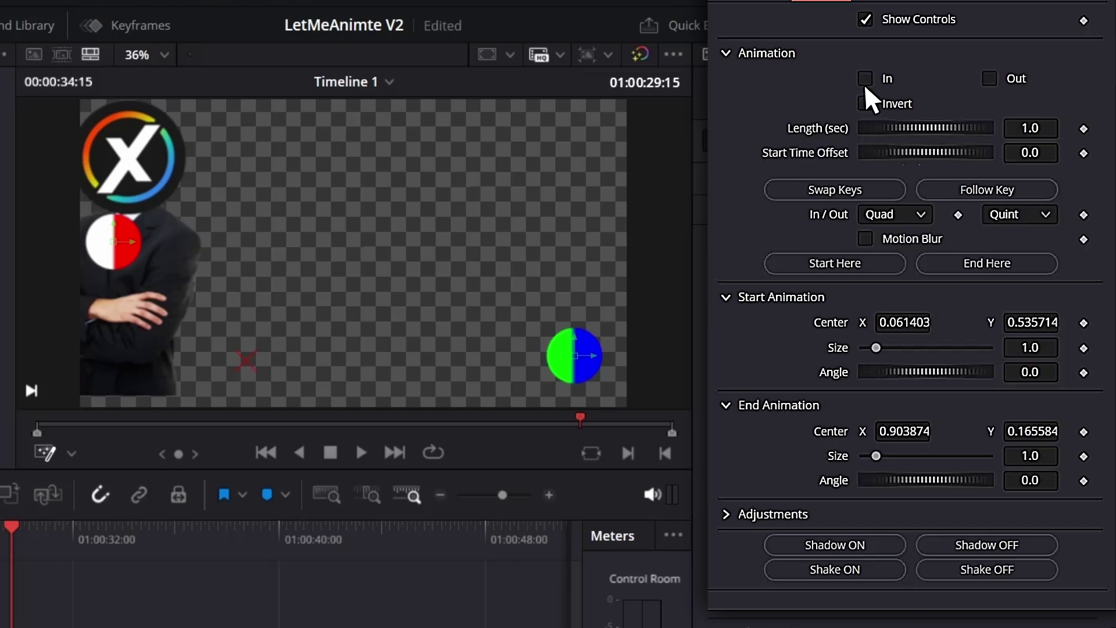
pyautogui.press('space')
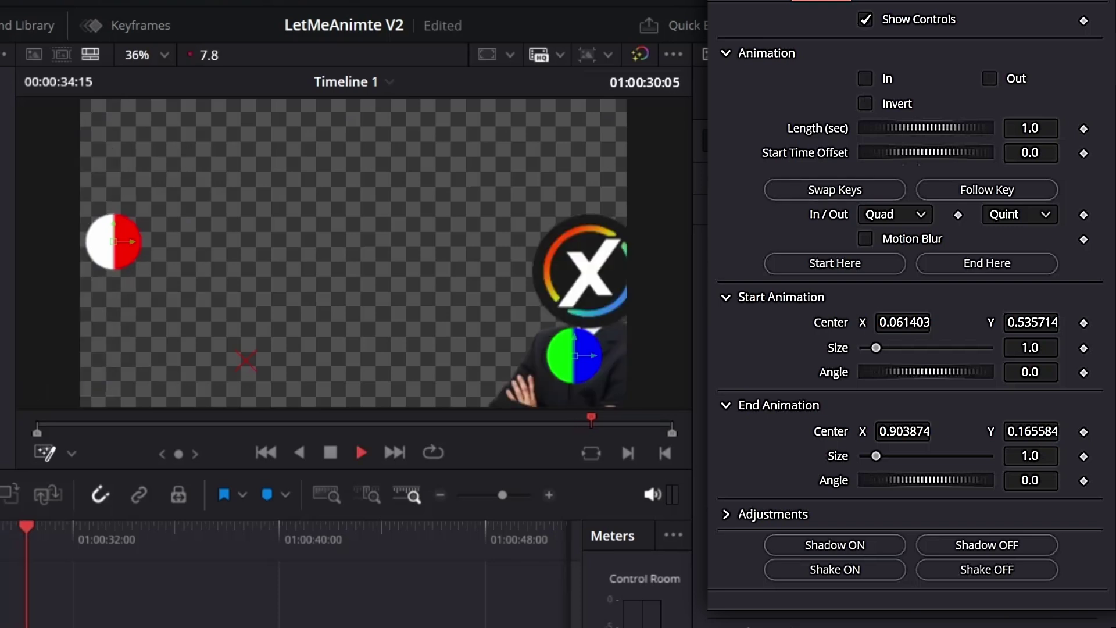
pyautogui.press('space')
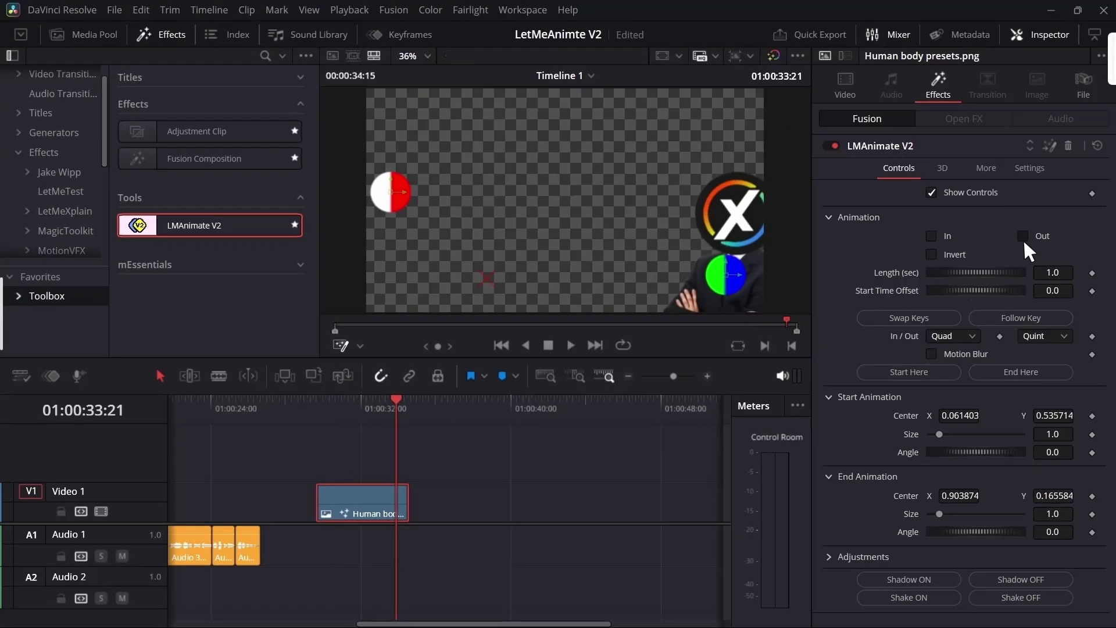
# Play the clip with the Out animation enabled and again with In, Out and Invert all enabled.
pyautogui.press('space')
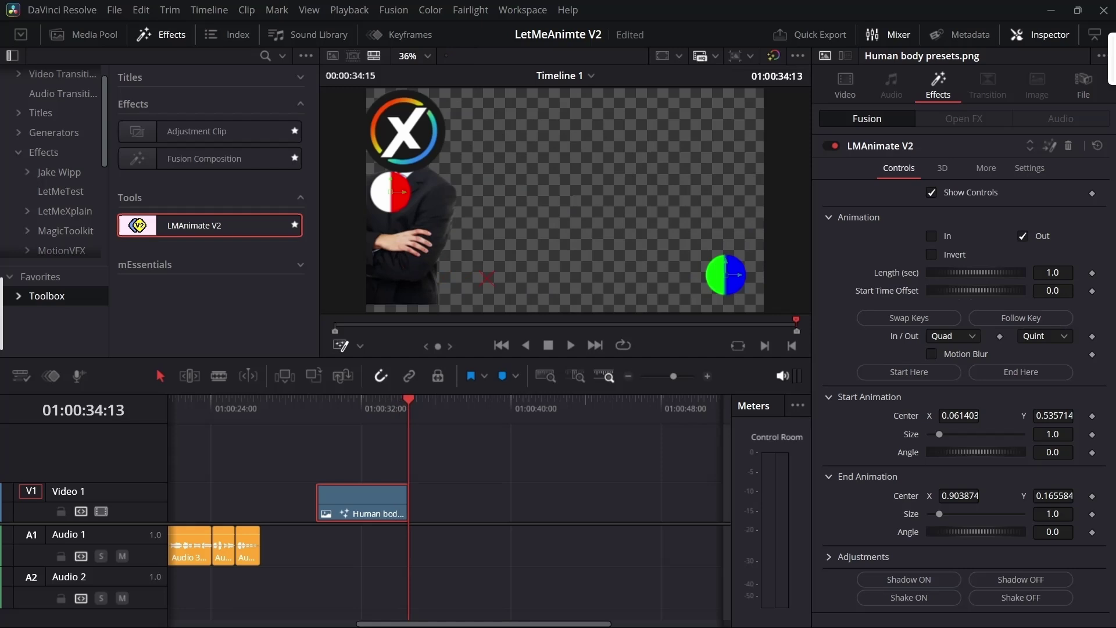
pyautogui.moveTo(409, 400); pyautogui.dragTo(316, 400)
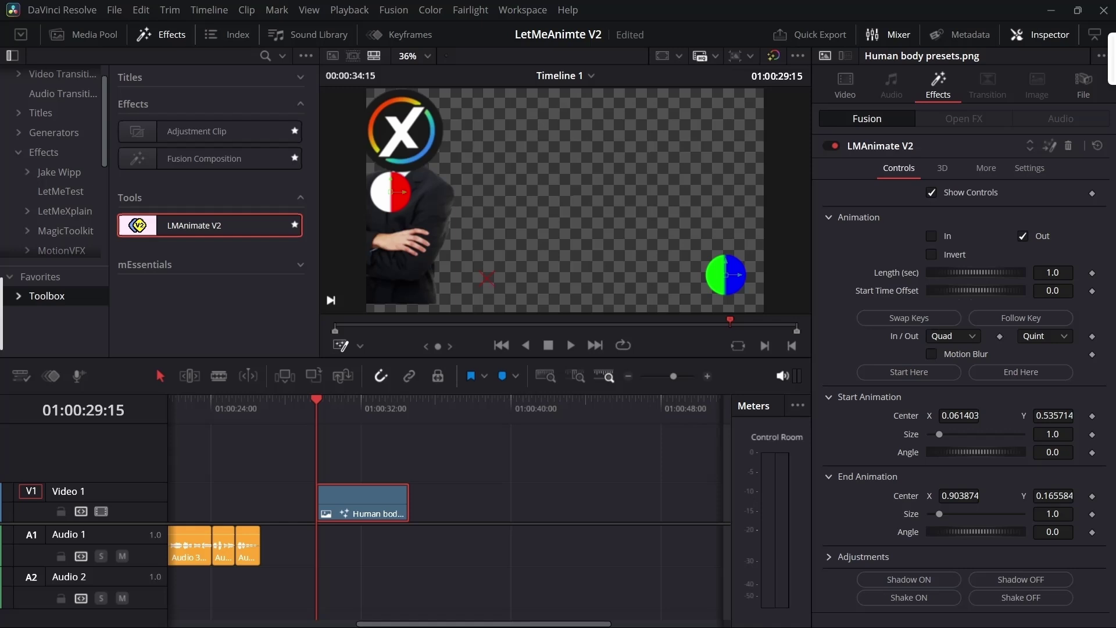
pyautogui.press('space')
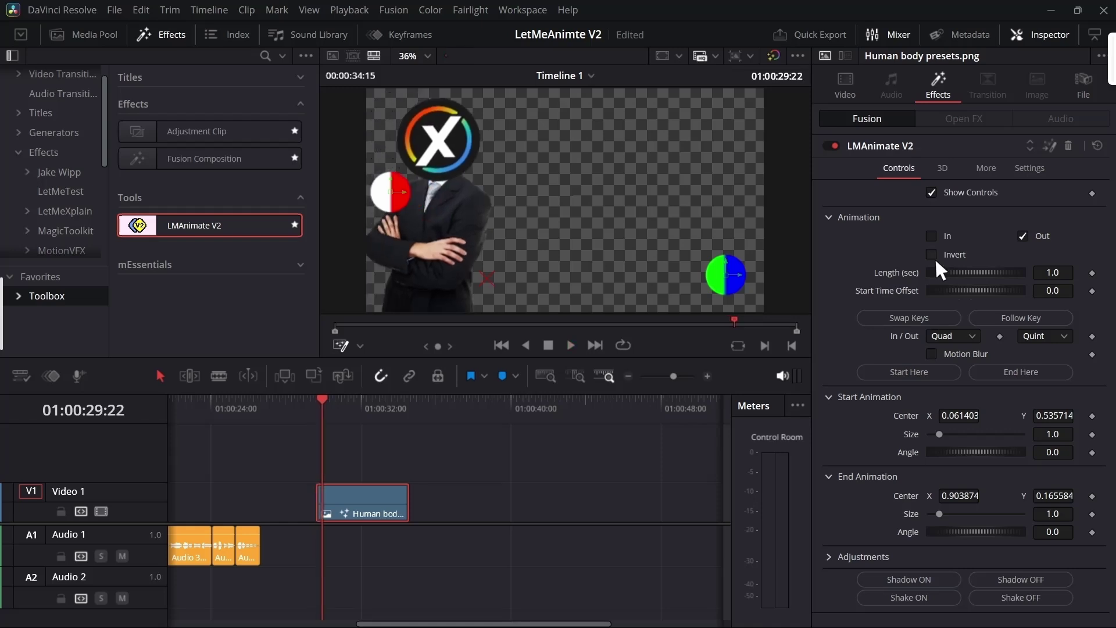
pyautogui.click(932, 255)
pyautogui.press('space')
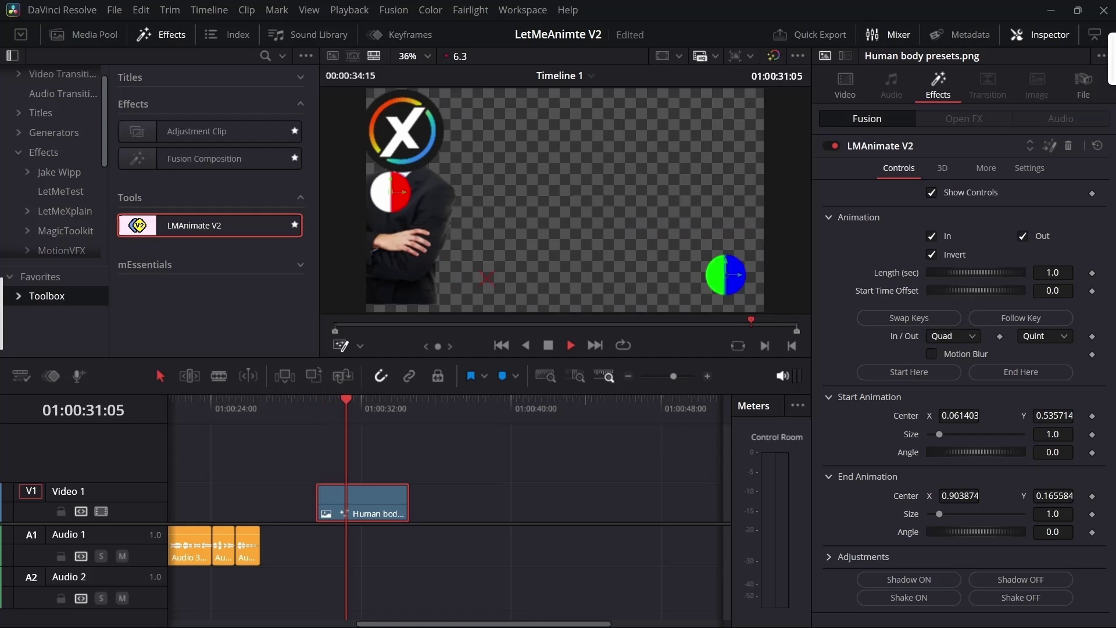
# Set the In animation to start at 01:00:30:17 and play it back.
pyautogui.press('Up')
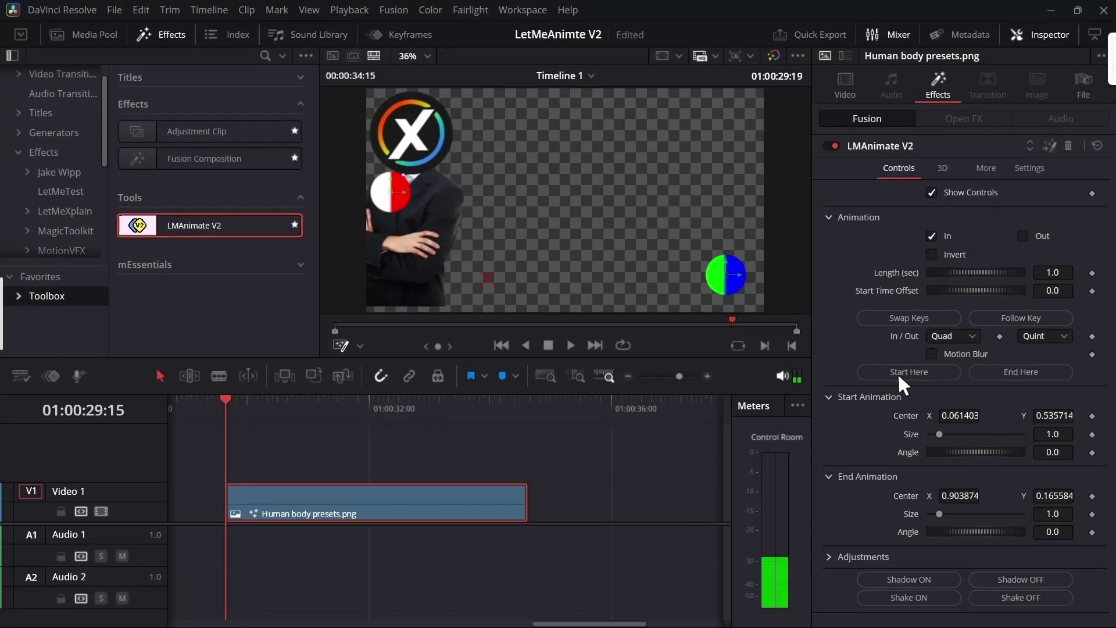
pyautogui.press('space')
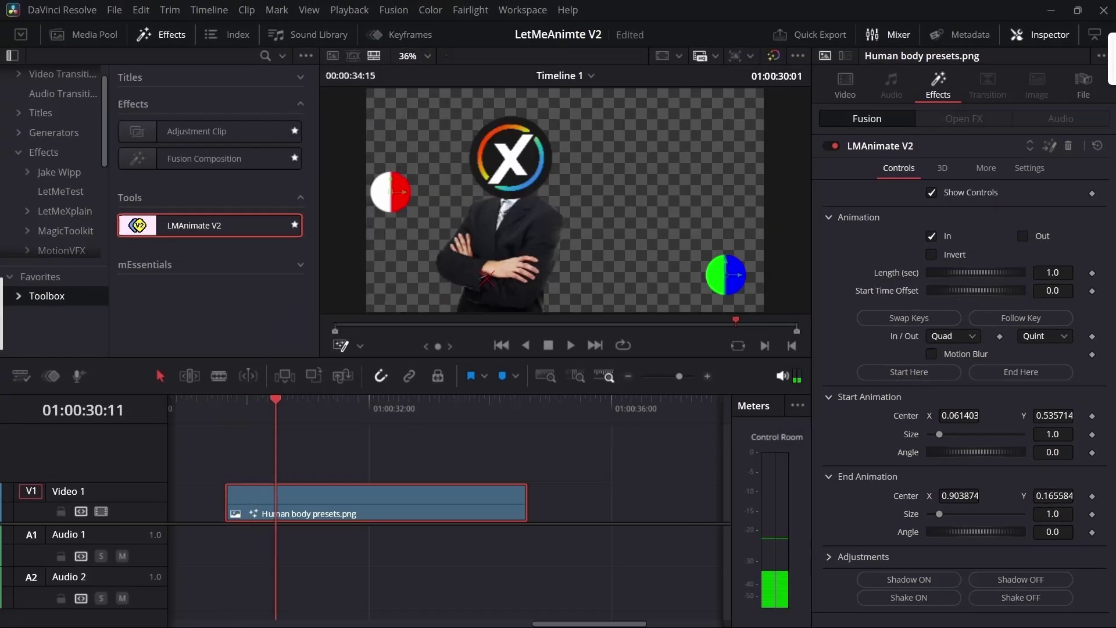
pyautogui.click(920, 372)
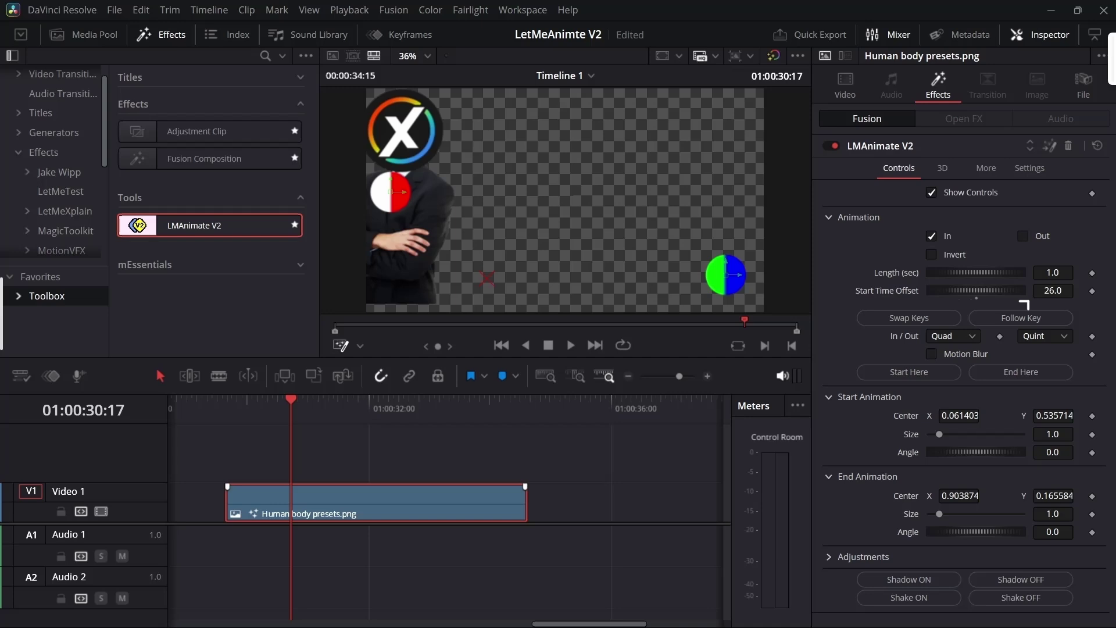
pyautogui.press('space')
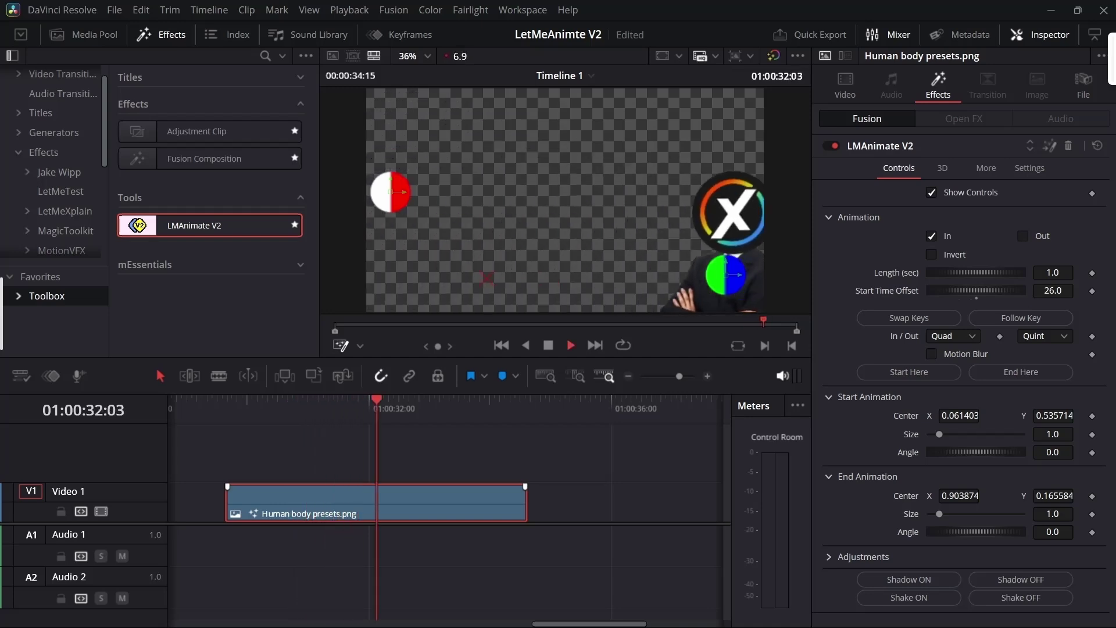
pyautogui.press('space')
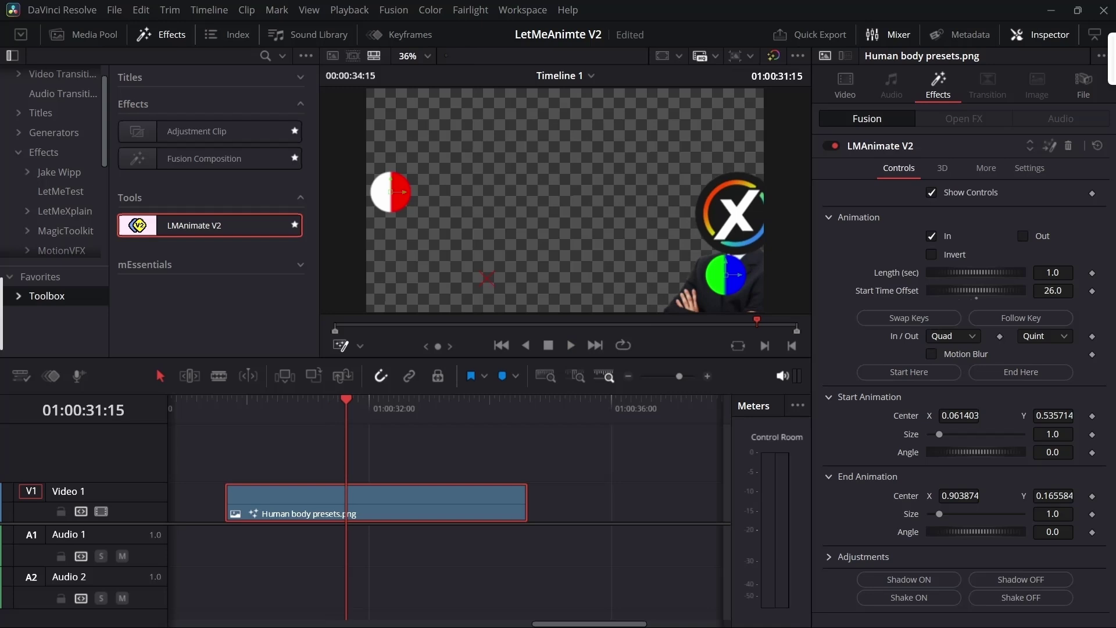
# Set the animation to end at 01:00:32:17 and play back the slower movement.
pyautogui.moveTo(346, 400)
pyautogui.mouseDown()
pyautogui.moveTo(297, 400)
pyautogui.moveTo(337, 400)
pyautogui.mouseUp()
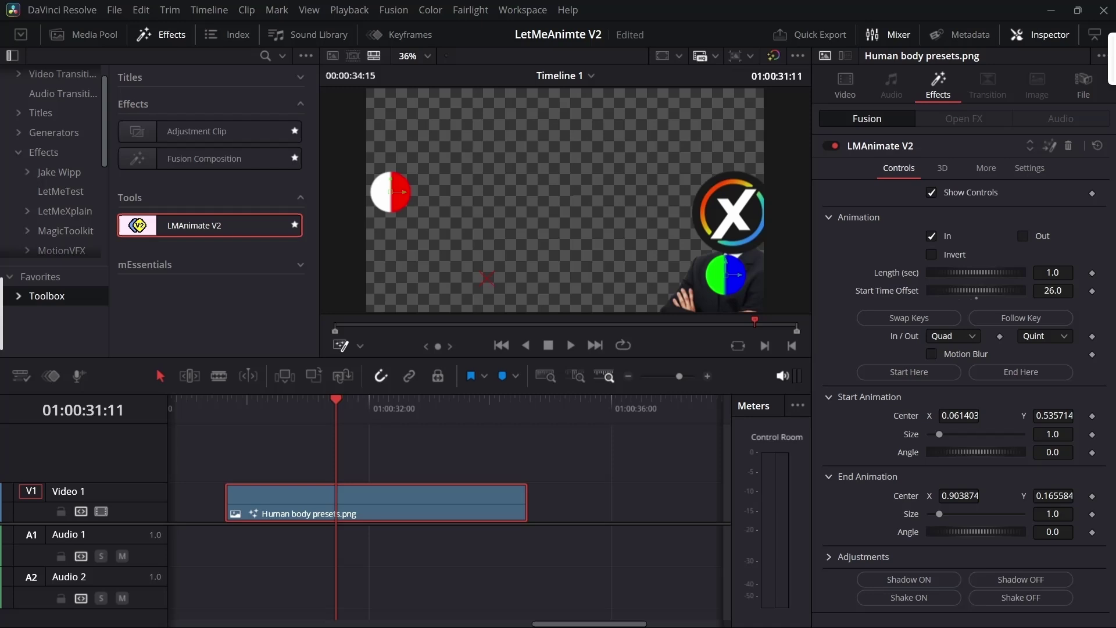
pyautogui.moveTo(336, 400); pyautogui.dragTo(412, 400)
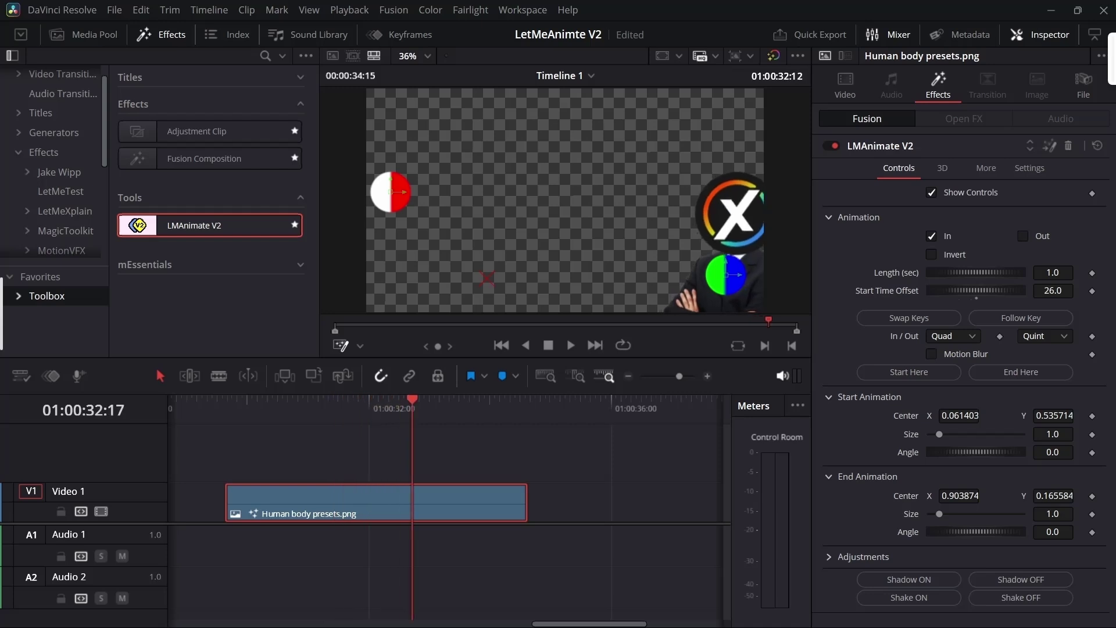
pyautogui.click(1011, 372)
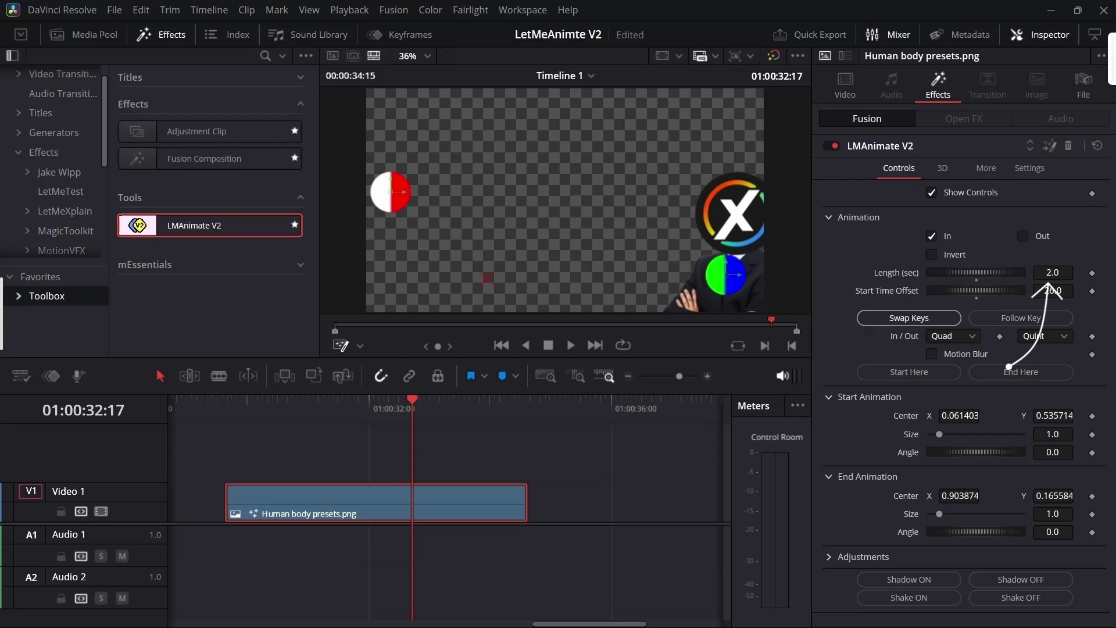
pyautogui.moveTo(413, 400); pyautogui.dragTo(361, 400)
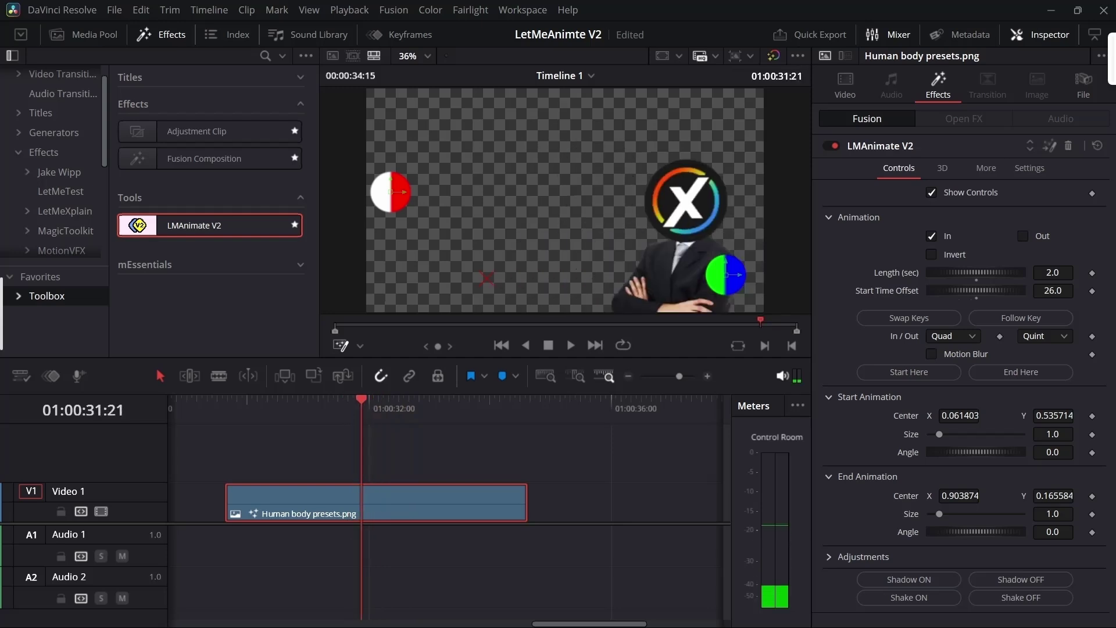
pyautogui.press('l')
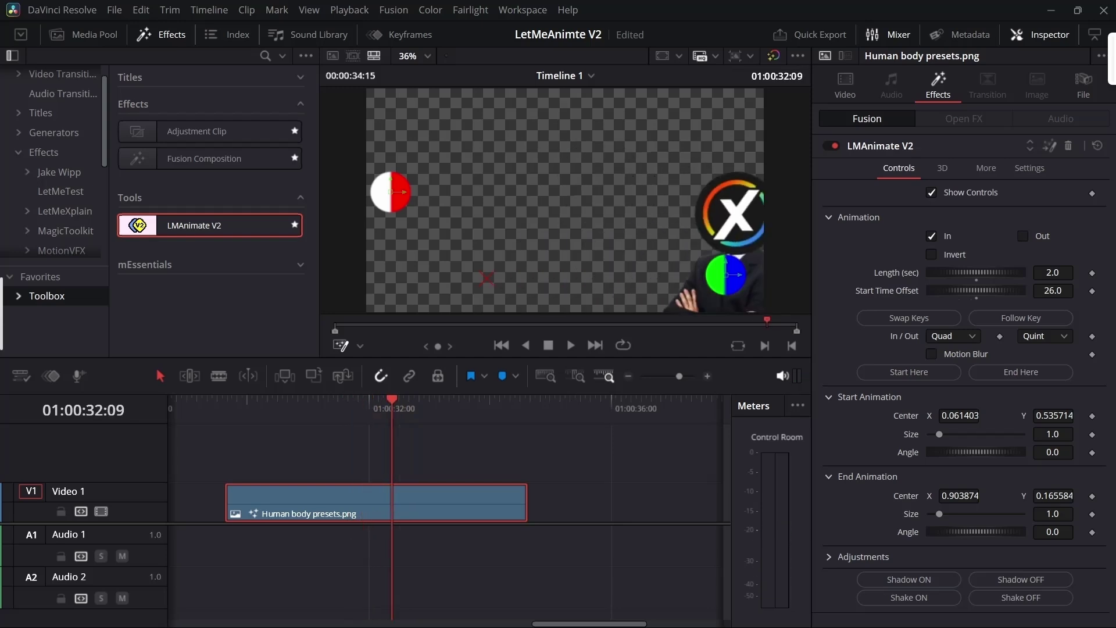
# Extend the clip's end to about 01:00:37:01, set the animation to end at 01:00:36:01, and play it.
pyautogui.moveTo(525, 502); pyautogui.dragTo(673, 503)
pyautogui.moveTo(392, 400); pyautogui.dragTo(614, 400)
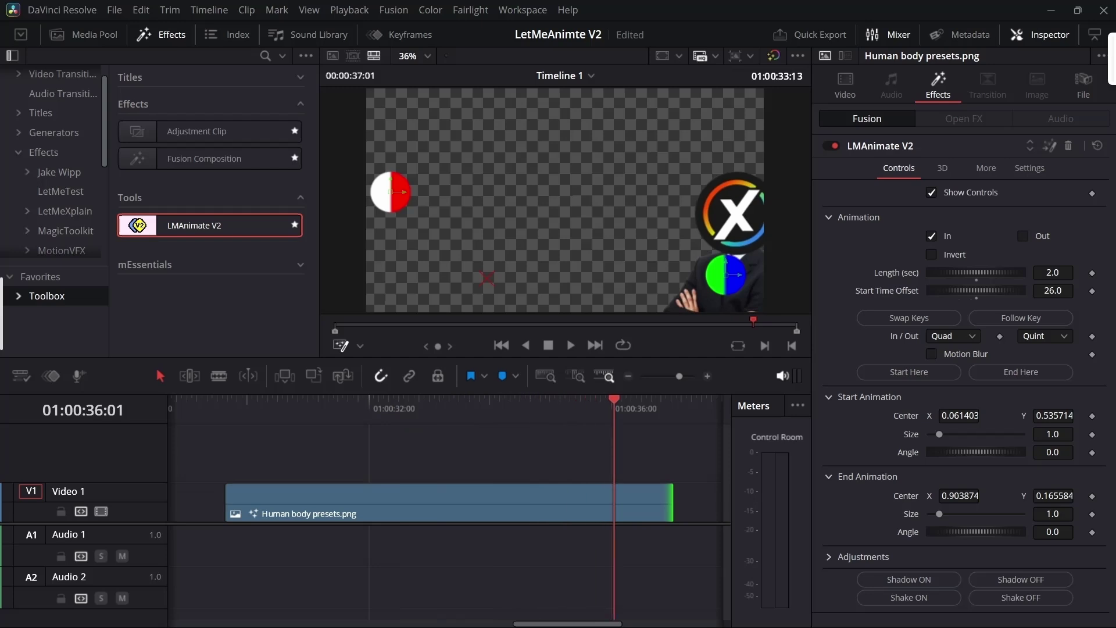
pyautogui.click(1011, 372)
pyautogui.press('l')
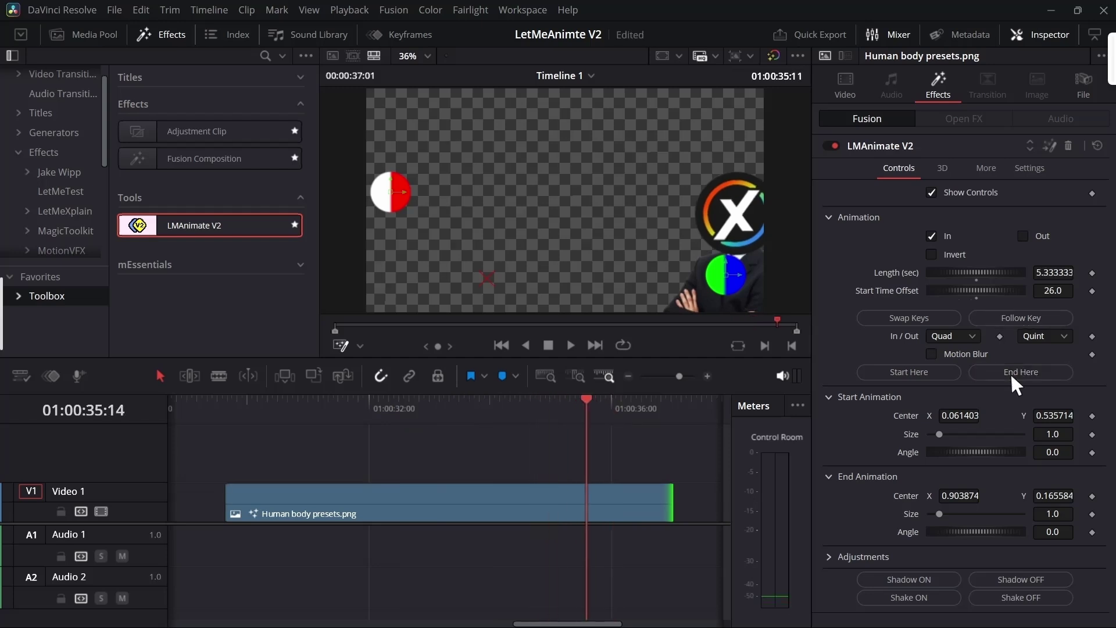
pyautogui.press('j')
pyautogui.press('l')
pyautogui.press('j')
# Reset the animation length to 1.0 second and start time offset to 0.0, then save the project and collapse the Animation settings.
pyautogui.moveTo(545, 399); pyautogui.dragTo(500, 400)
pyautogui.doubleClick(896, 272)
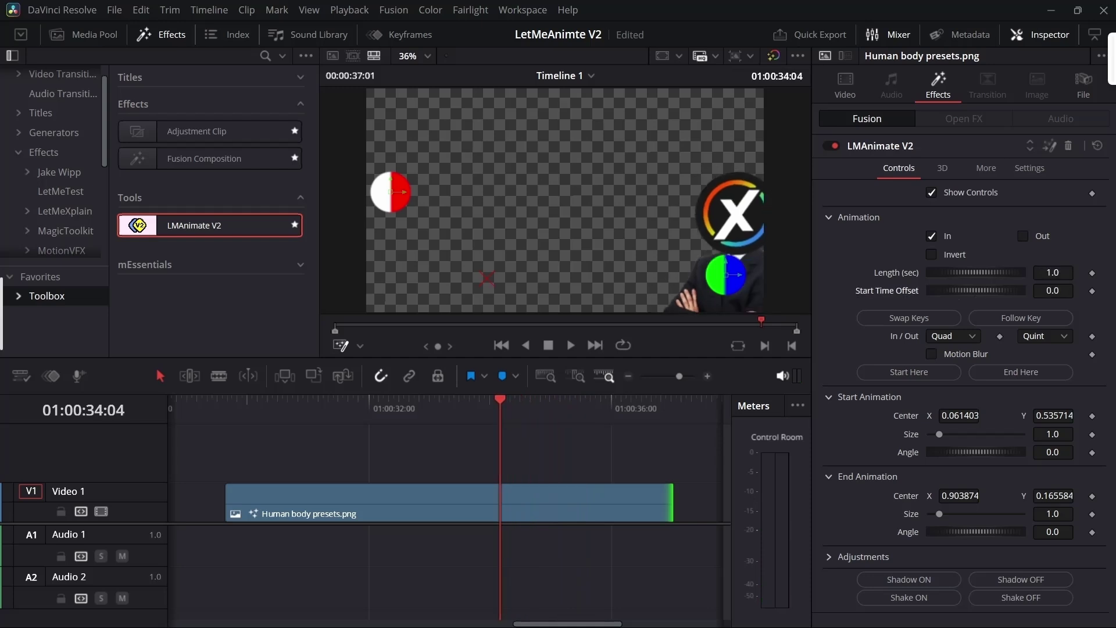
pyautogui.hotkey('ctrl', 's')
pyautogui.click(829, 218)
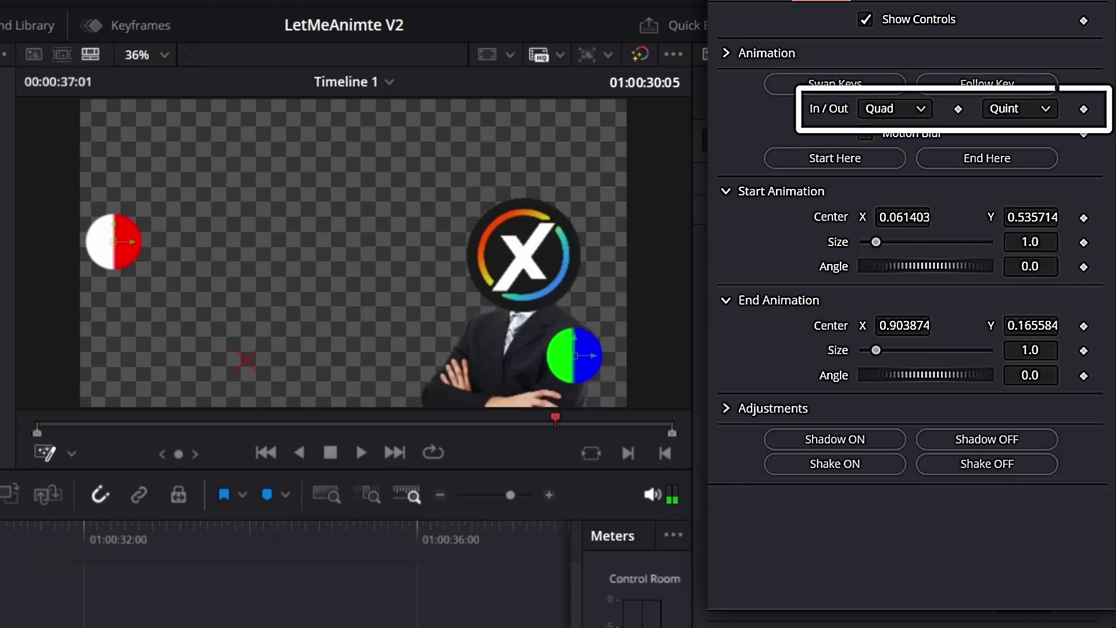
# Play back the clip's animation from its start with the current In/Out easing.
pyautogui.press('Up')
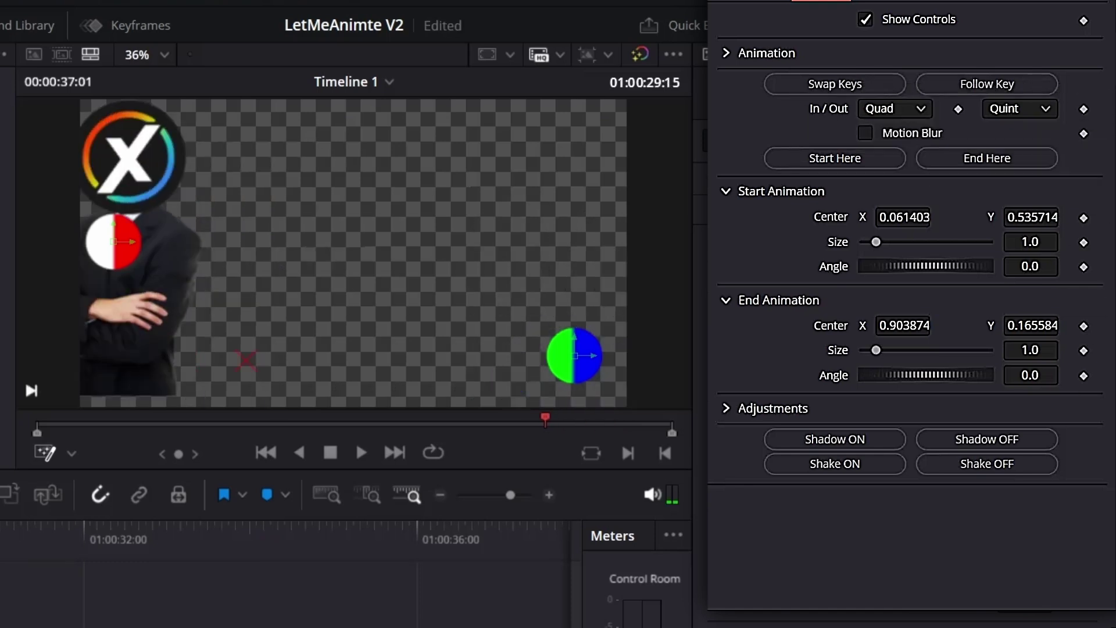
pyautogui.press('space')
pyautogui.press('space')
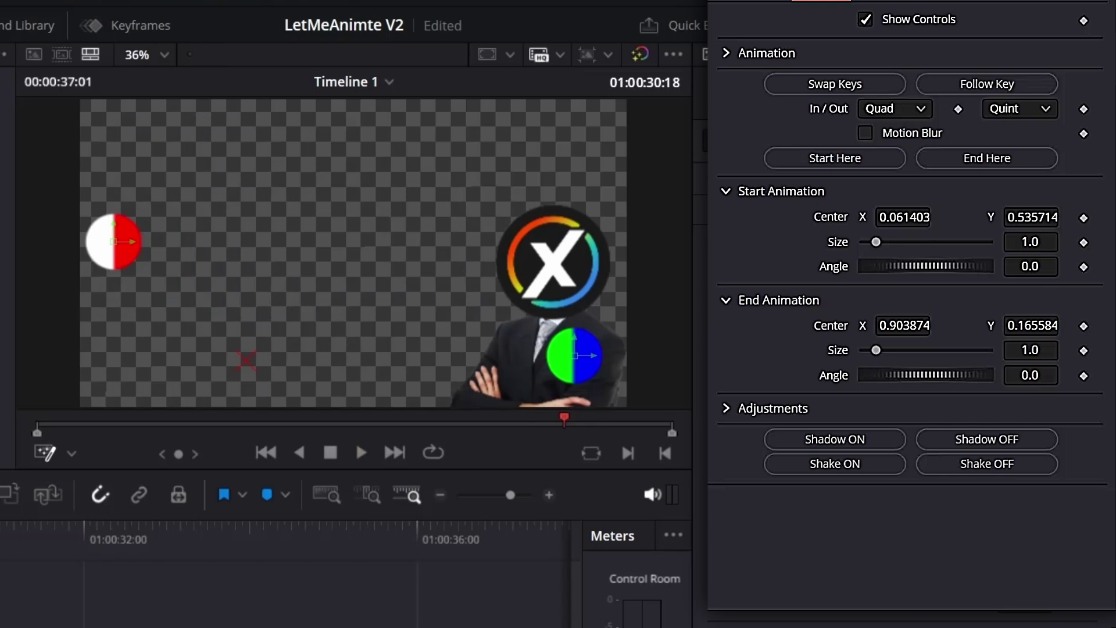
# Set both the In and Out easing to Back and play back the animation.
pyautogui.click(895, 108)
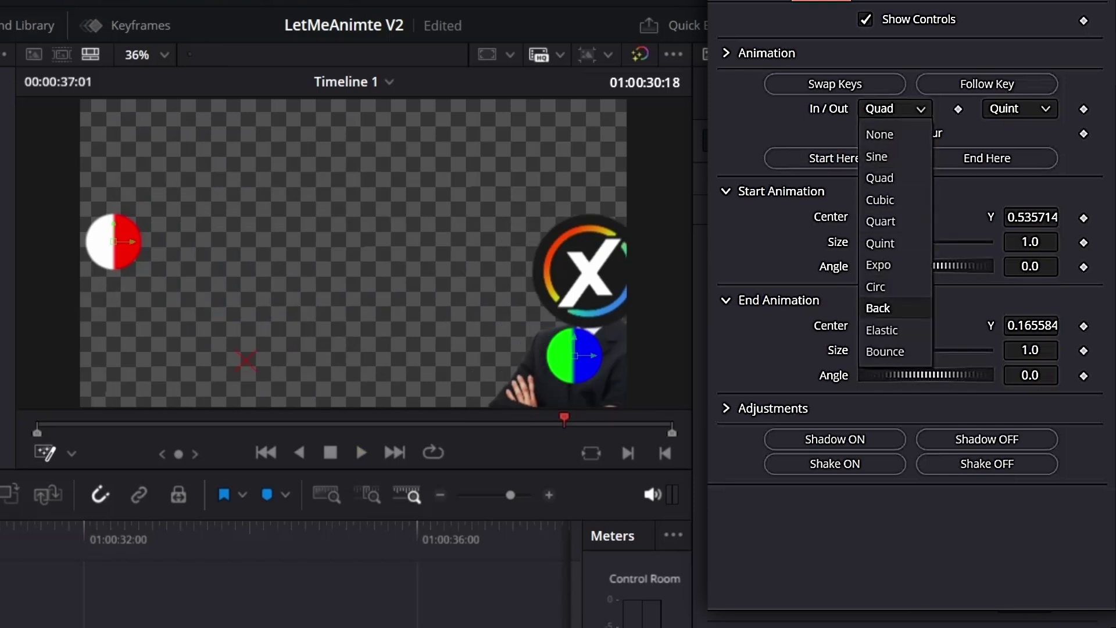
pyautogui.click(880, 308)
pyautogui.click(1019, 109)
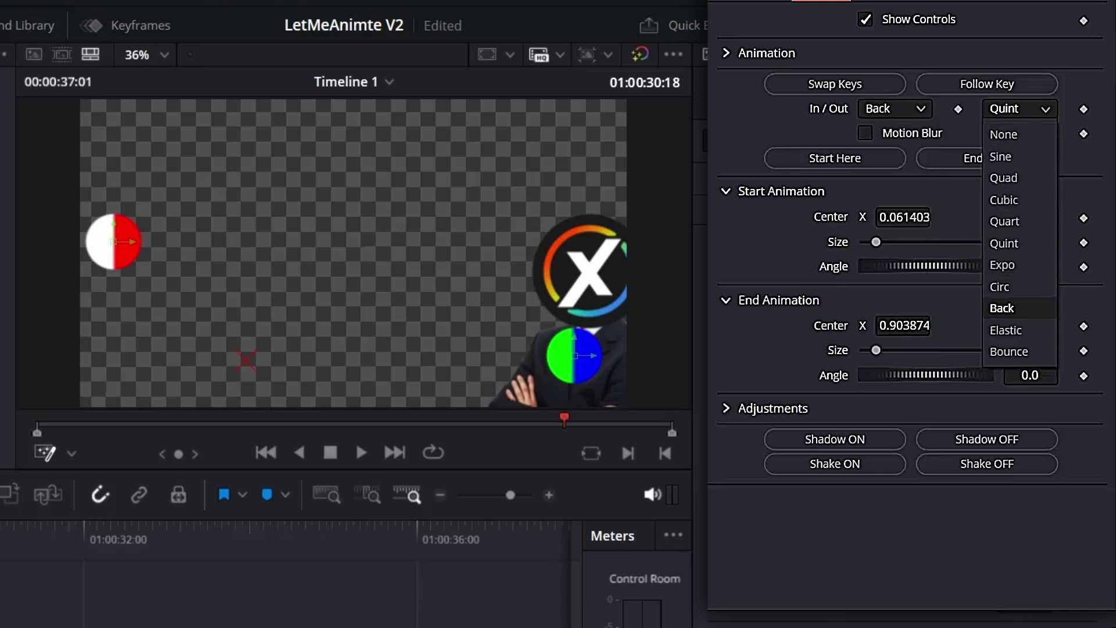
pyautogui.click(1003, 308)
pyautogui.press('space')
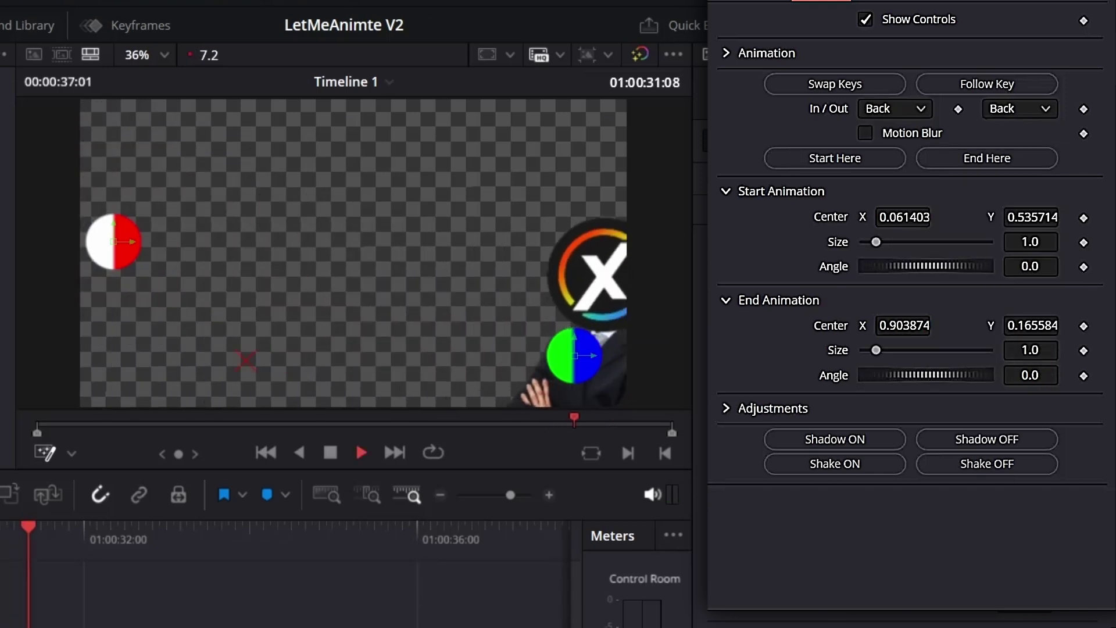
pyautogui.press('space')
# Set the End Animation center to 0.5, 0.5 and size to 0.63, the start size to 1.47 and angle to 3.6, and swap the keys.
pyautogui.click(835, 158)
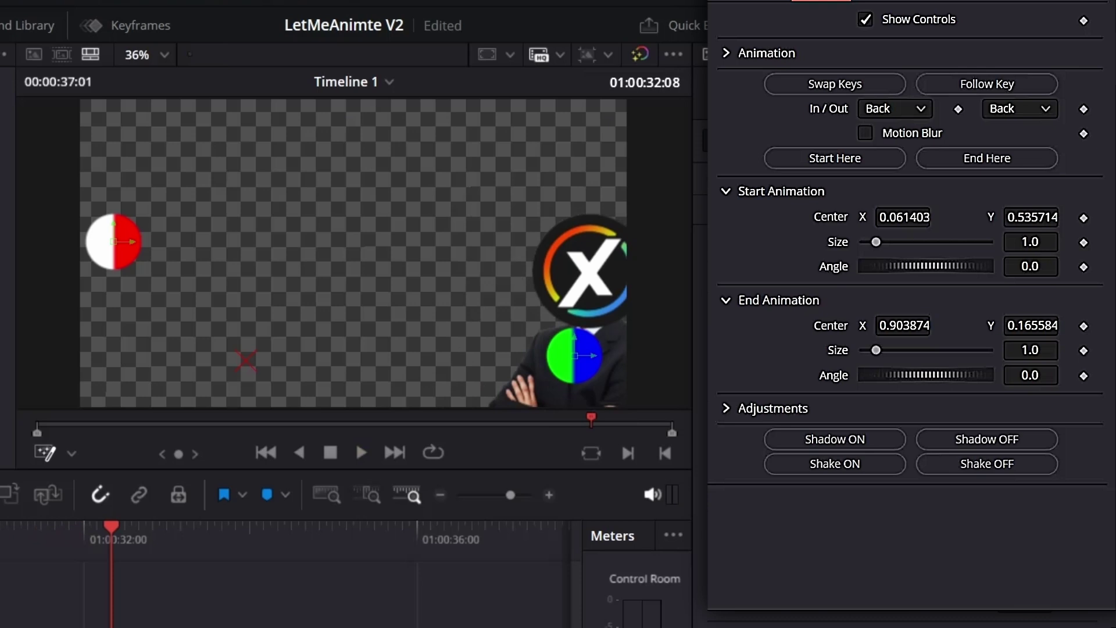
pyautogui.click(835, 158)
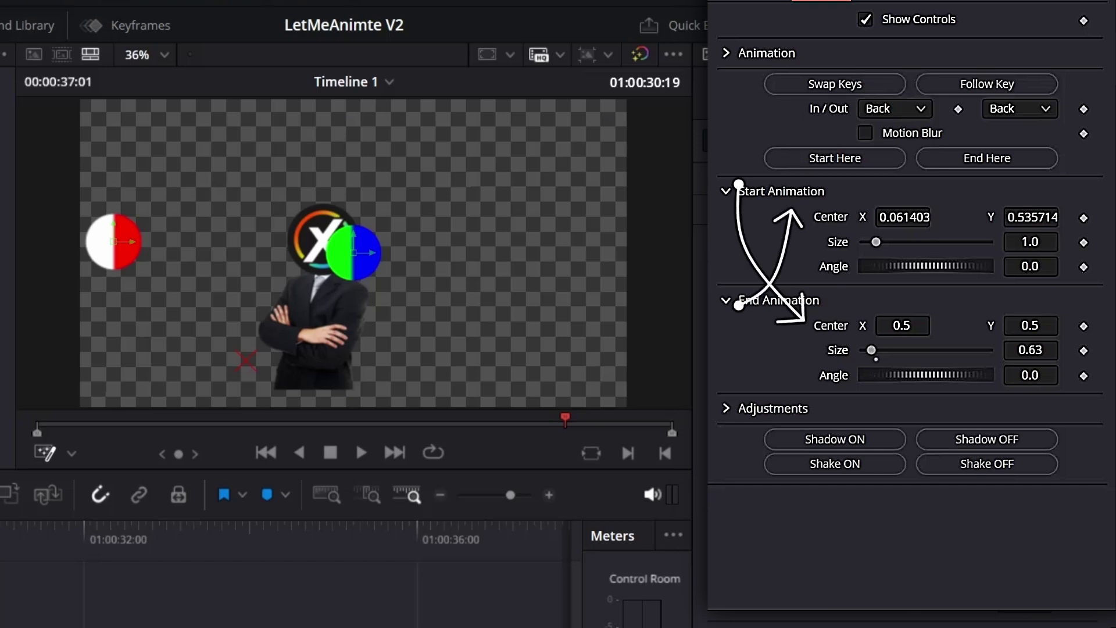
pyautogui.moveTo(926, 266); pyautogui.dragTo(932, 266)
pyautogui.moveTo(876, 242); pyautogui.dragTo(883, 242)
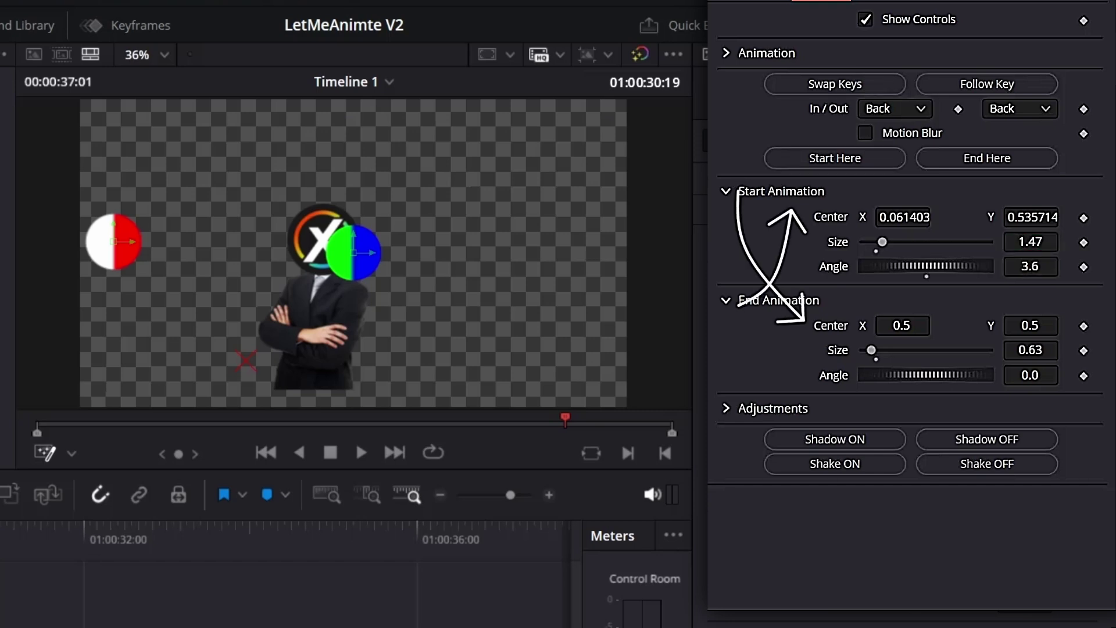
pyautogui.click(821, 89)
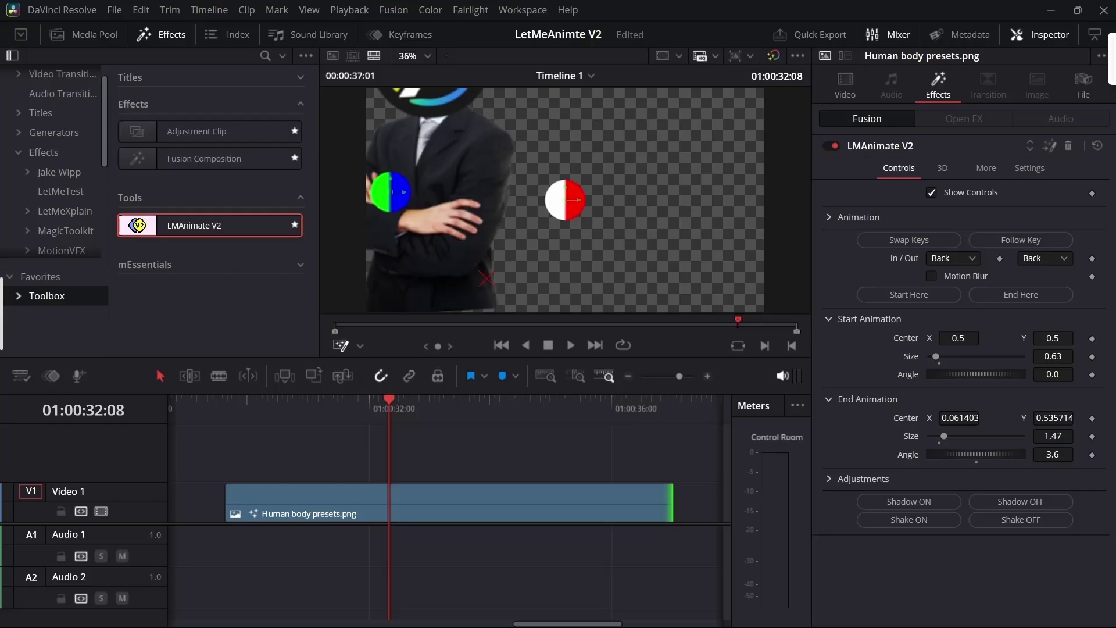
# Split the clip at 01:00:32:08 and set the second part's animation to start at 01:00:32:13.
pyautogui.click(449, 501)
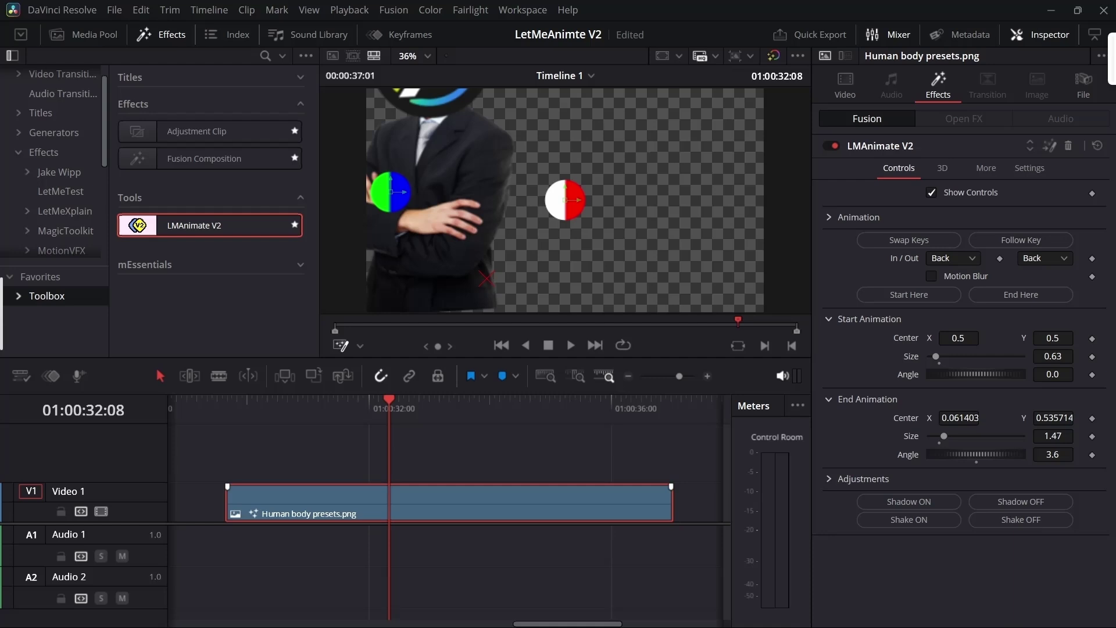
pyautogui.hotkey('ctrl', 'b')
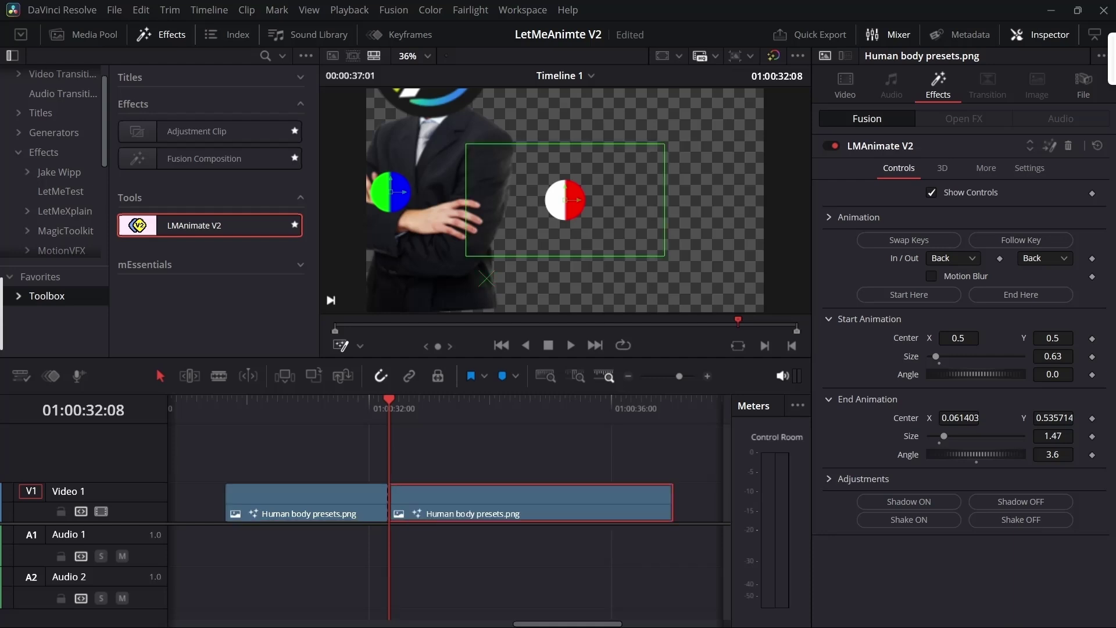
pyautogui.moveTo(389, 400); pyautogui.dragTo(403, 399)
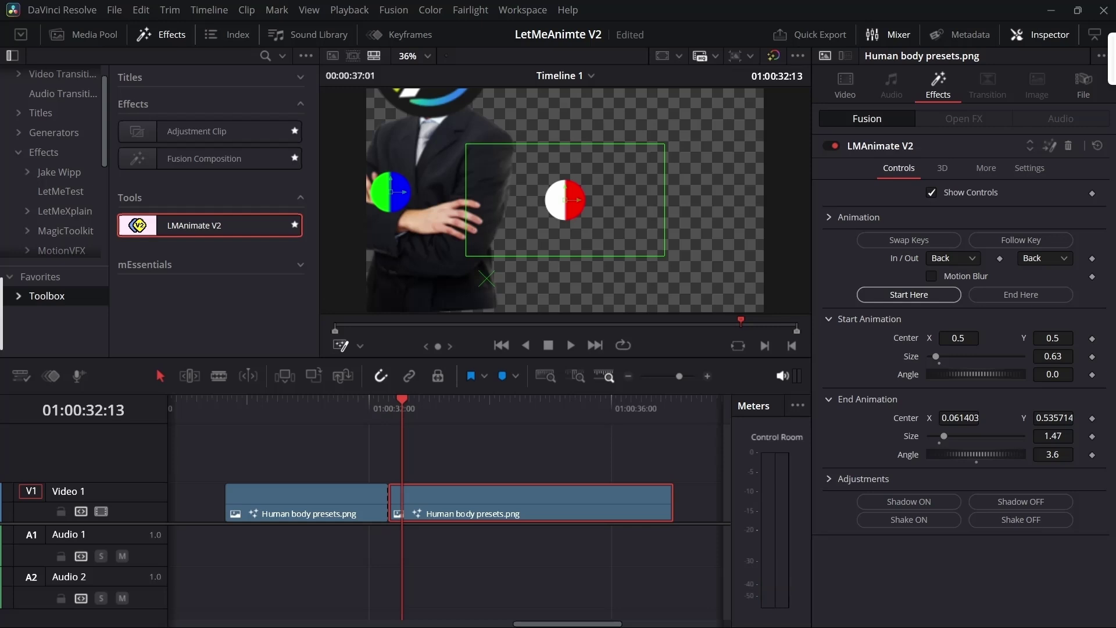
pyautogui.click(909, 295)
pyautogui.press('Left')
pyautogui.press('Left')
pyautogui.press('Left')
pyautogui.press('Left')
pyautogui.press('Left')
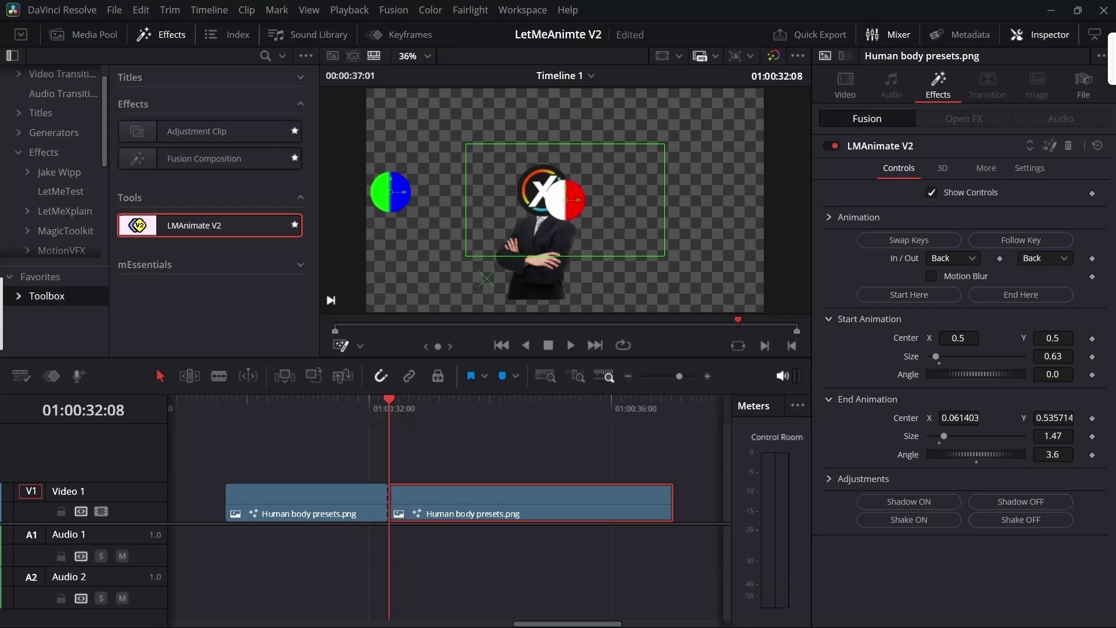
# Swap the second clip's start and end keys and play back from about 01:00:32:00.
pyautogui.moveTo(389, 400); pyautogui.dragTo(424, 399)
pyautogui.click(858, 217)
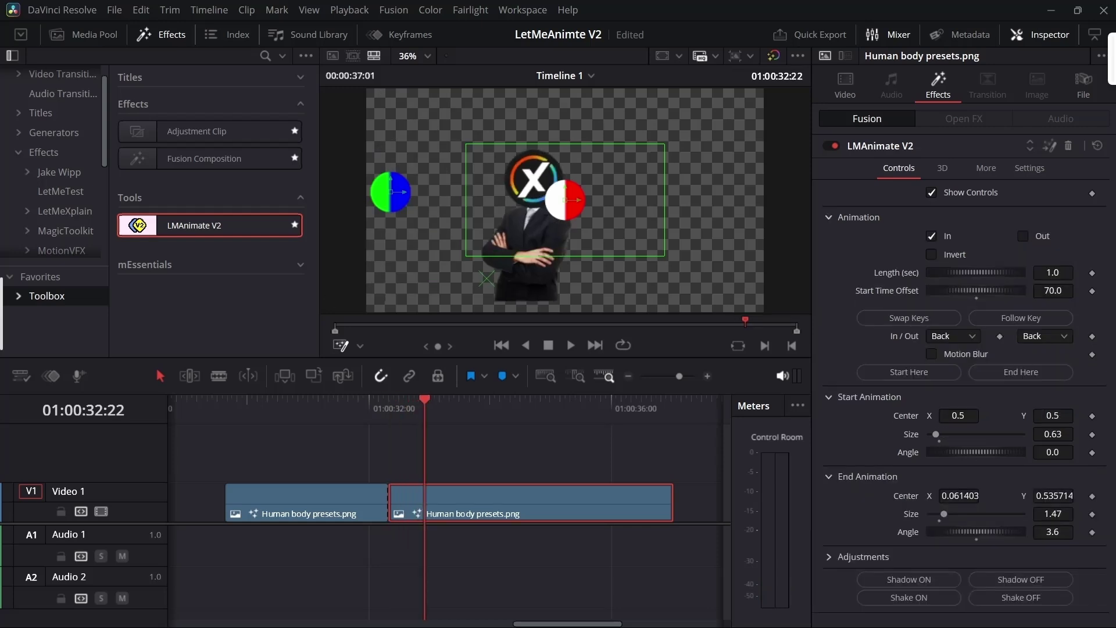
pyautogui.click(858, 217)
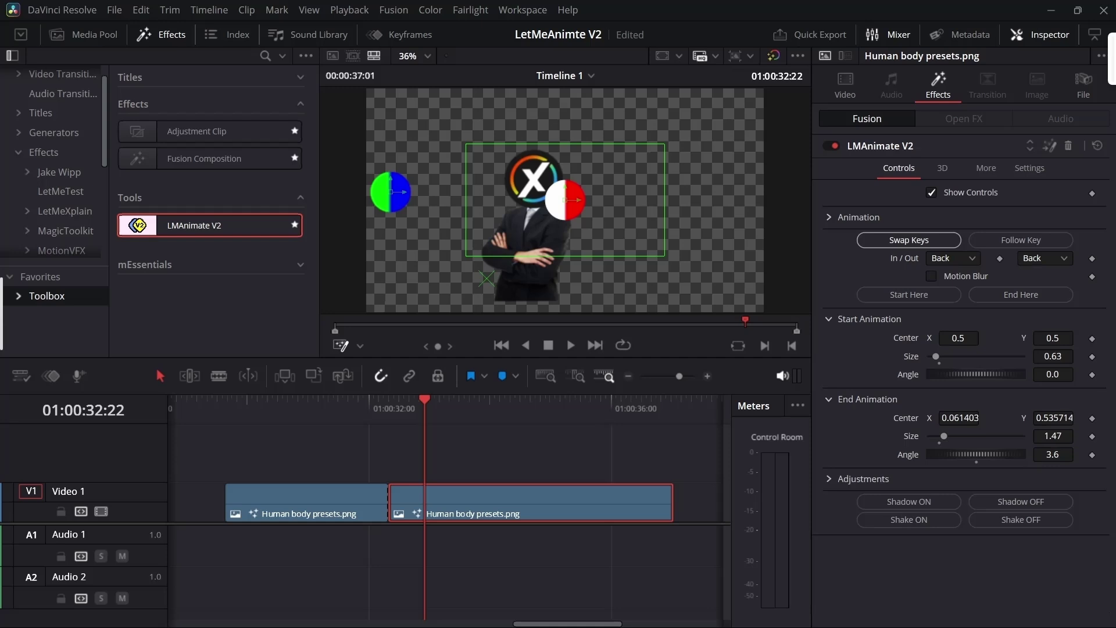
pyautogui.click(909, 240)
pyautogui.click(371, 407)
pyautogui.press('space')
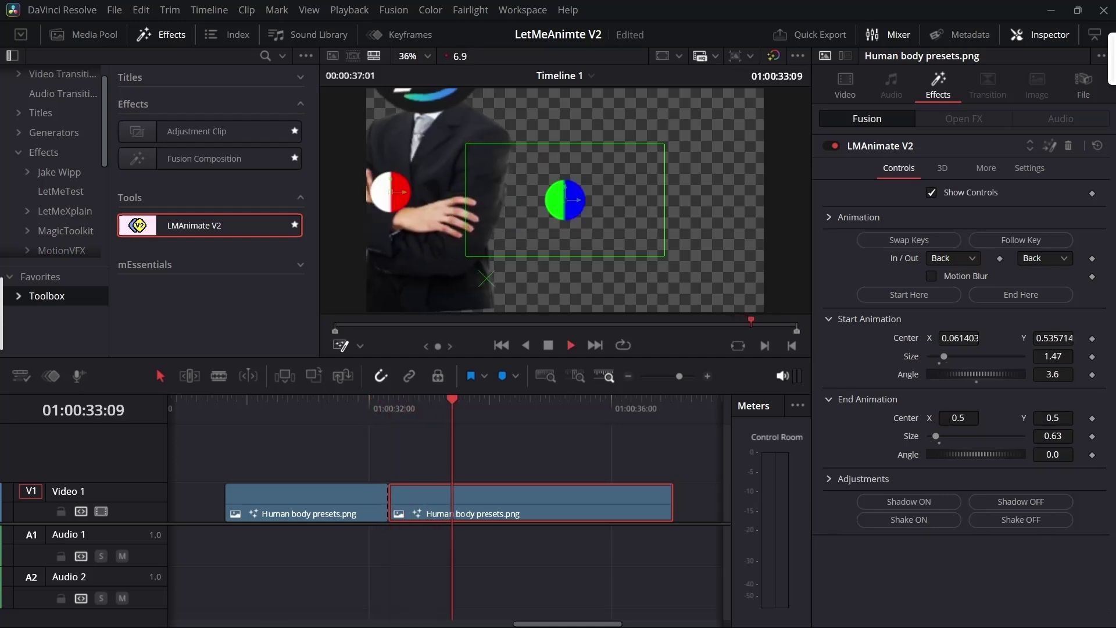
pyautogui.press('space')
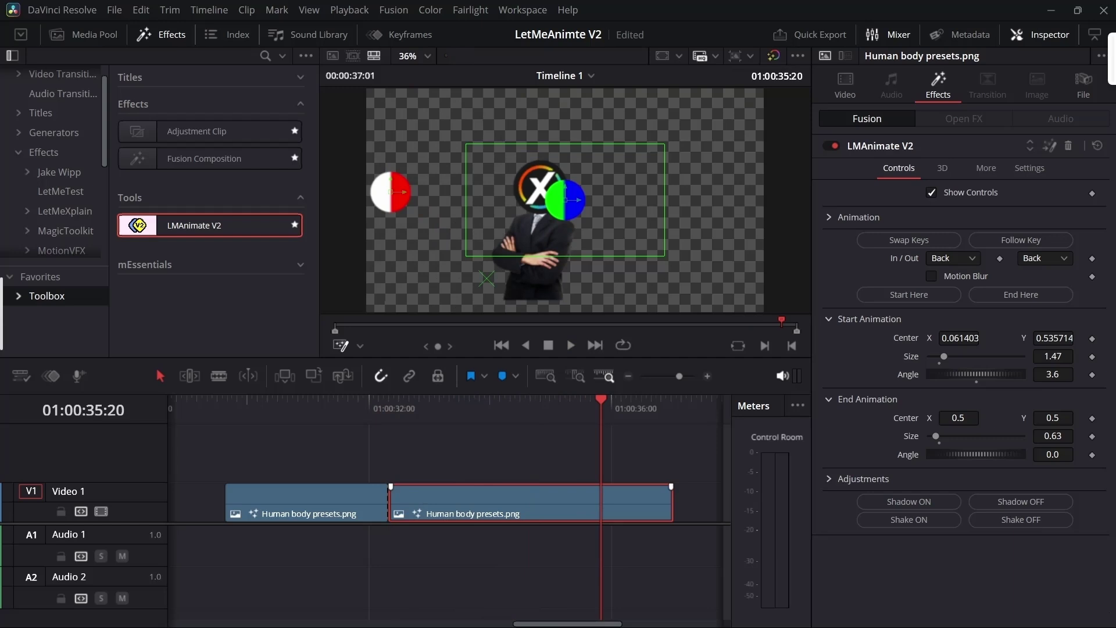
# Split the second clip at 01:00:34:05 and apply Follow Key to the last part.
pyautogui.click(1029, 239)
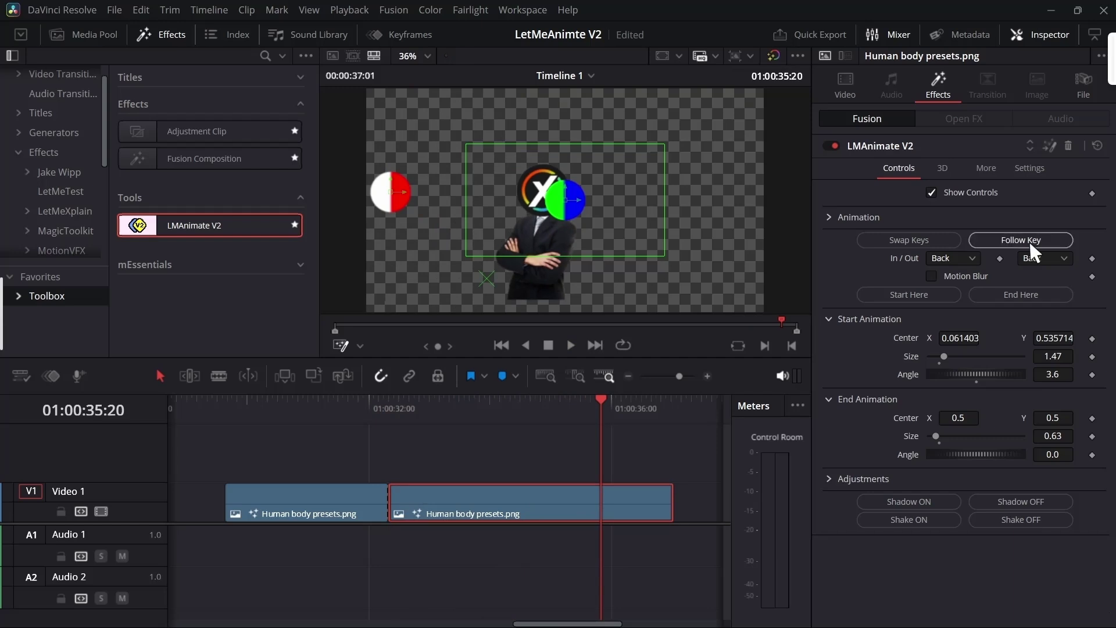
pyautogui.click(1029, 240)
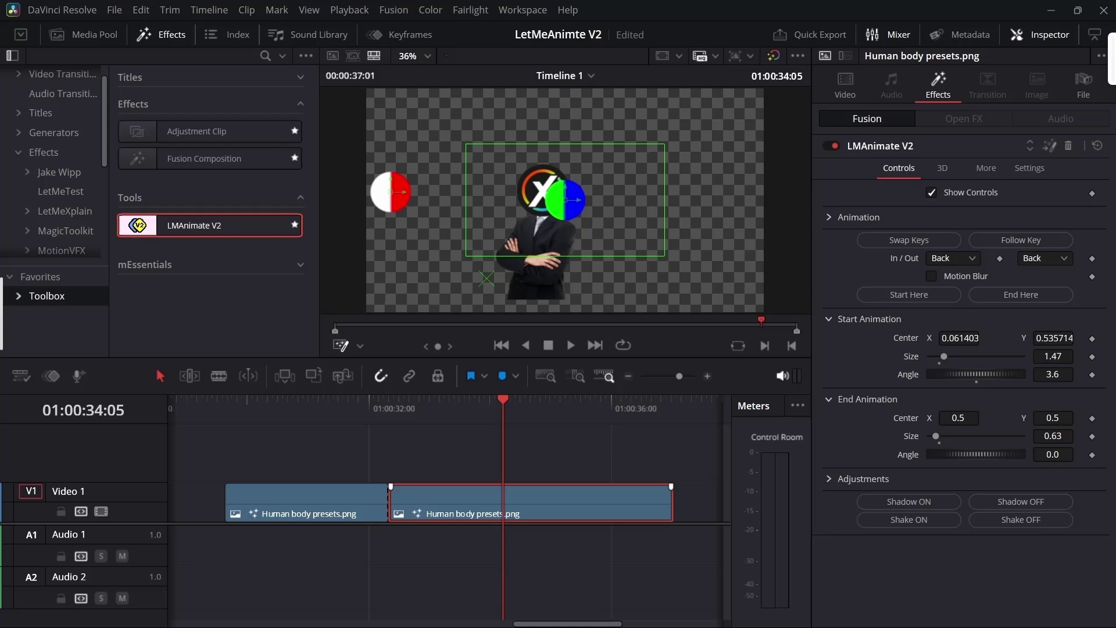
pyautogui.hotkey('ctrl', 'b')
pyautogui.press('Right')
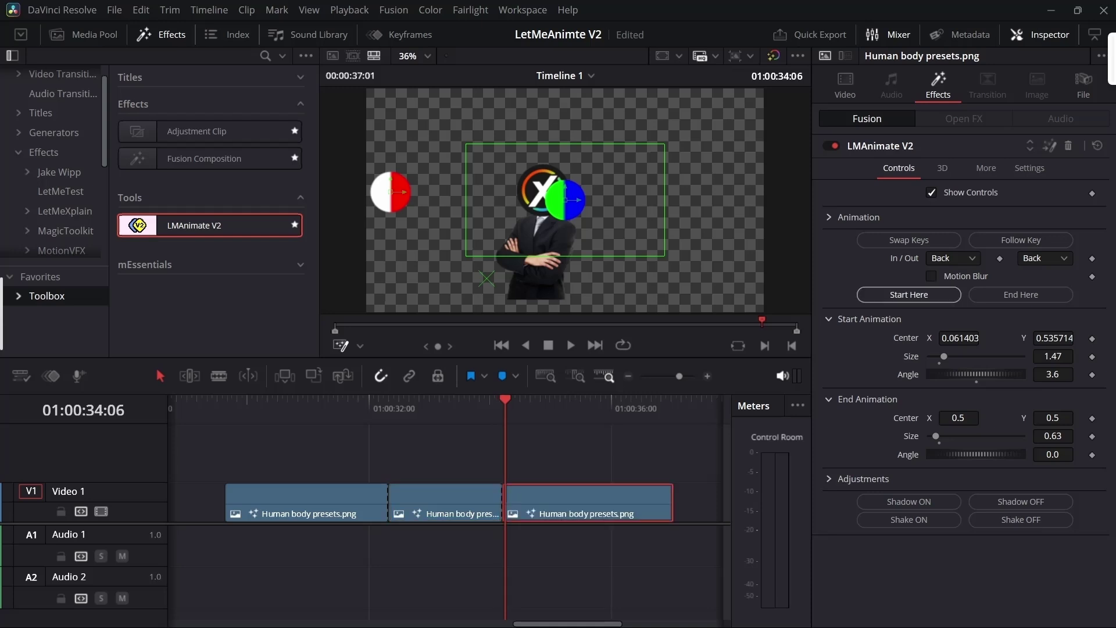
pyautogui.press('Left')
pyautogui.click(1029, 239)
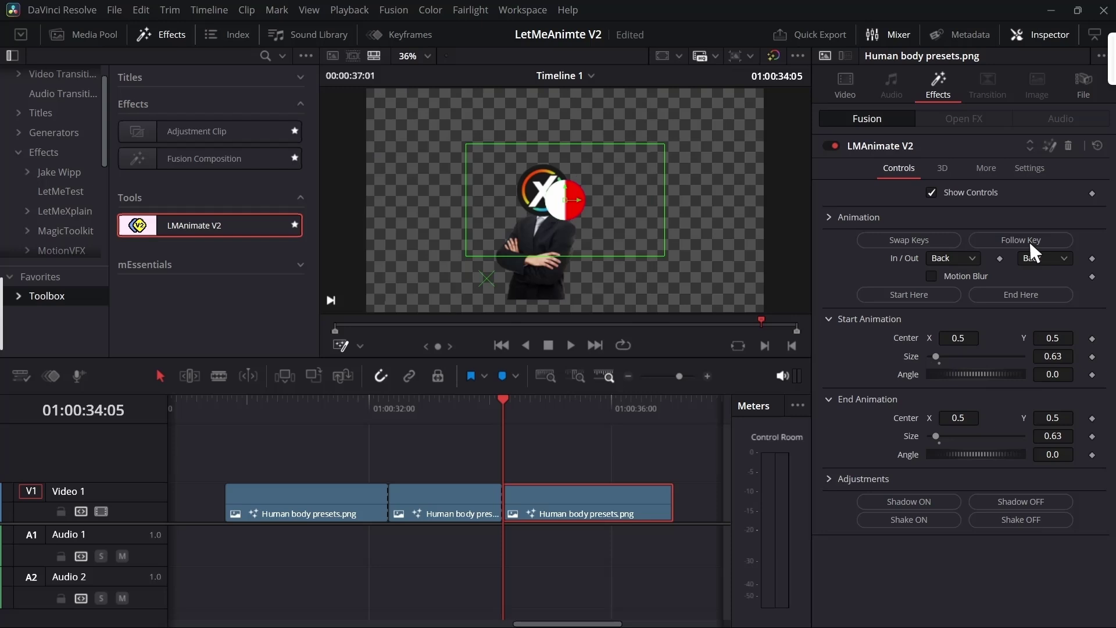
# Set the last clip's End Animation center X to 0.829 and go to the clip's end.
pyautogui.click(561, 401)
pyautogui.moveTo(959, 418); pyautogui.dragTo(1022, 418)
pyautogui.press('Down')
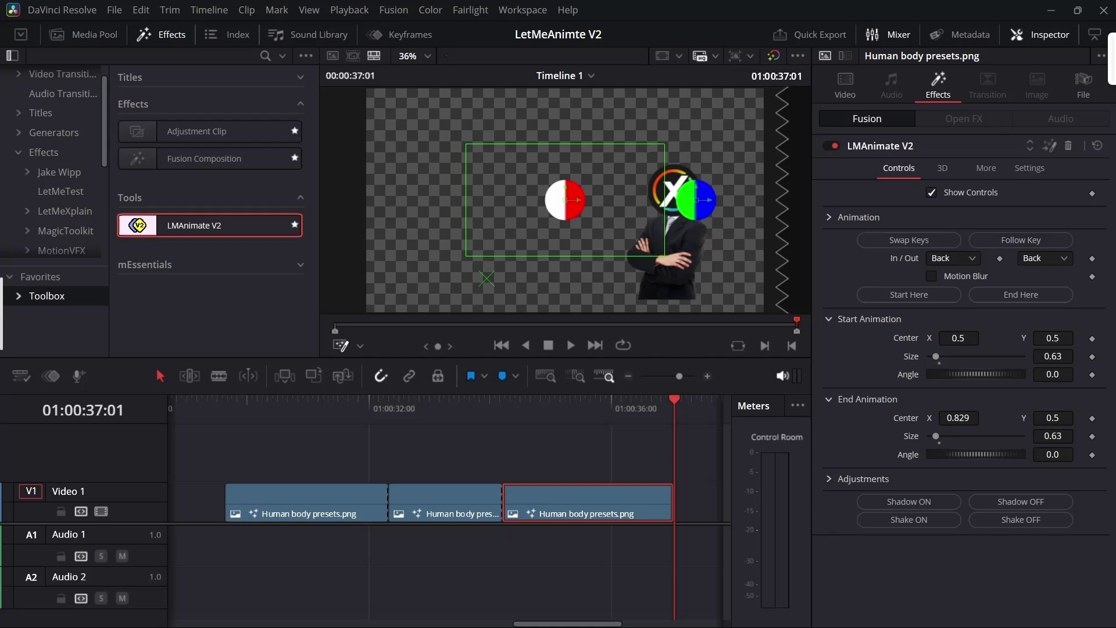
# Try out the effect's Mask option, switch it off again, and return to the main animation controls.
pyautogui.click(986, 168)
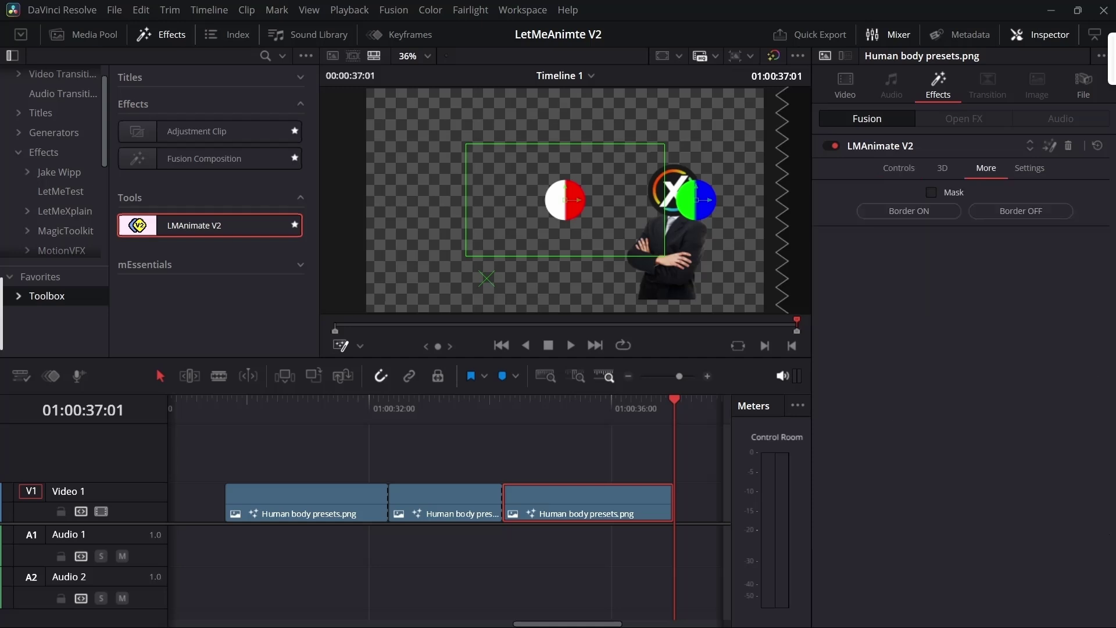
pyautogui.click(931, 194)
pyautogui.click(931, 196)
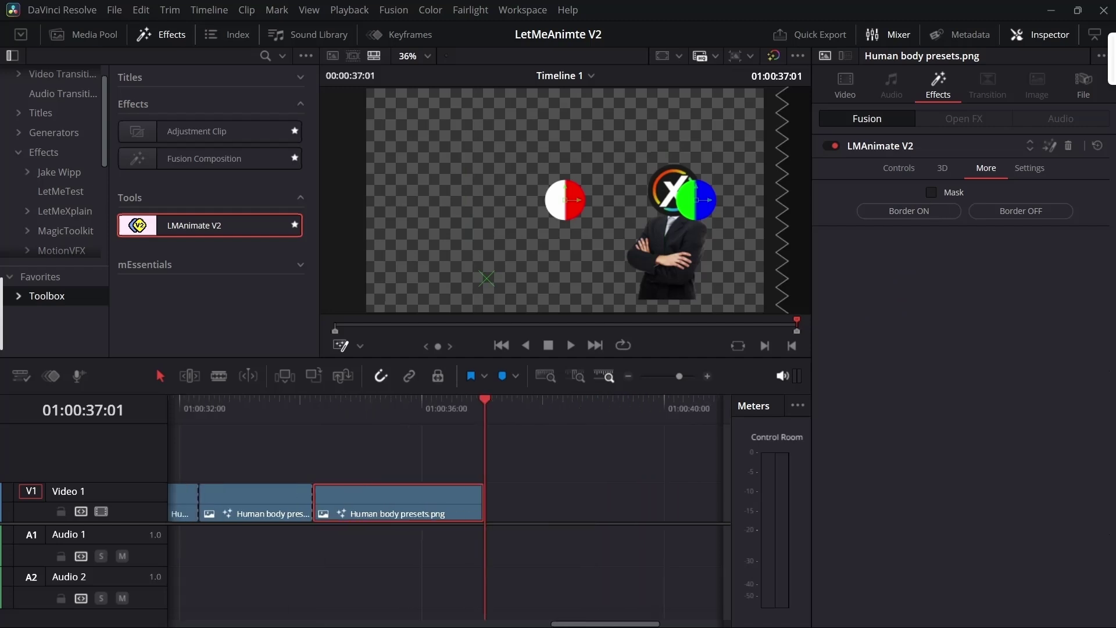
pyautogui.click(899, 168)
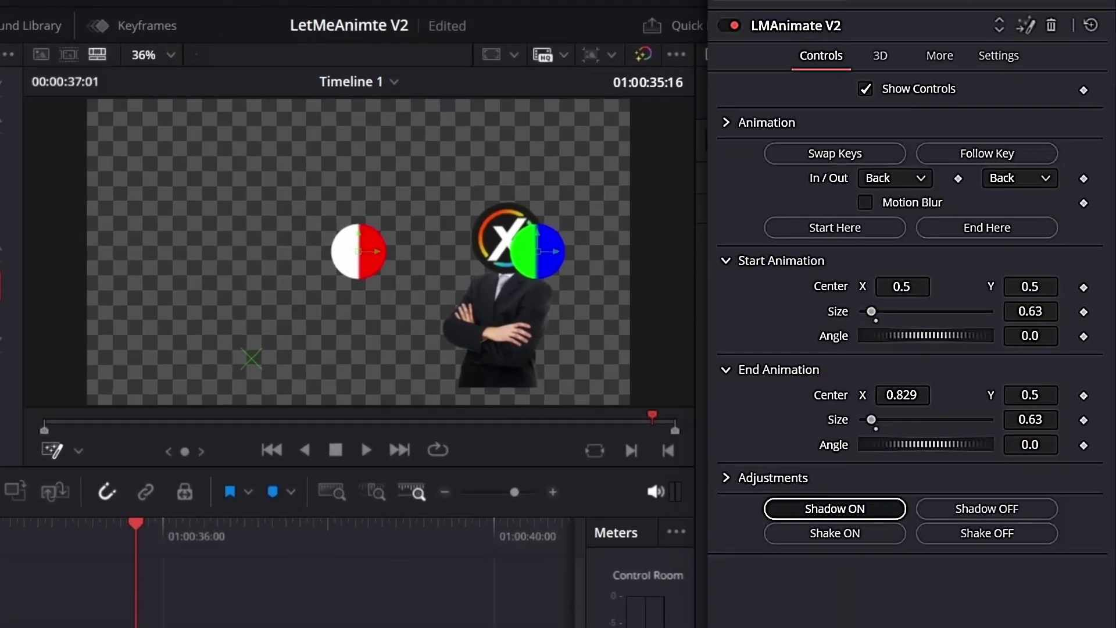
# Turn on the image's drop shadow, save the project, and turn the shadow off again.
pyautogui.click(909, 502)
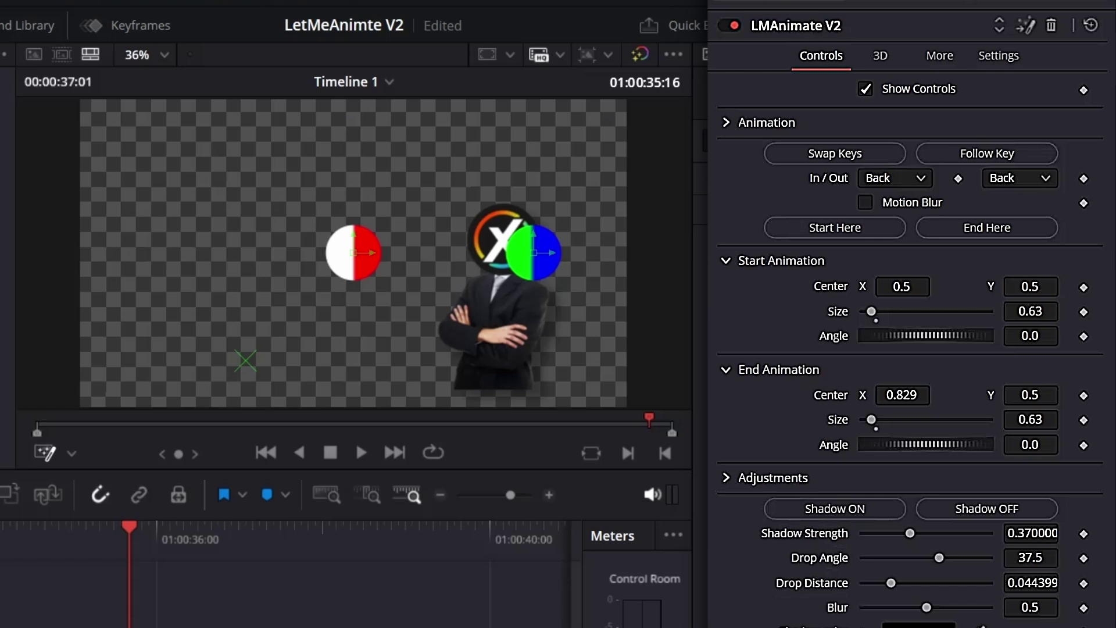
pyautogui.hotkey('ctrl', 's')
pyautogui.click(987, 509)
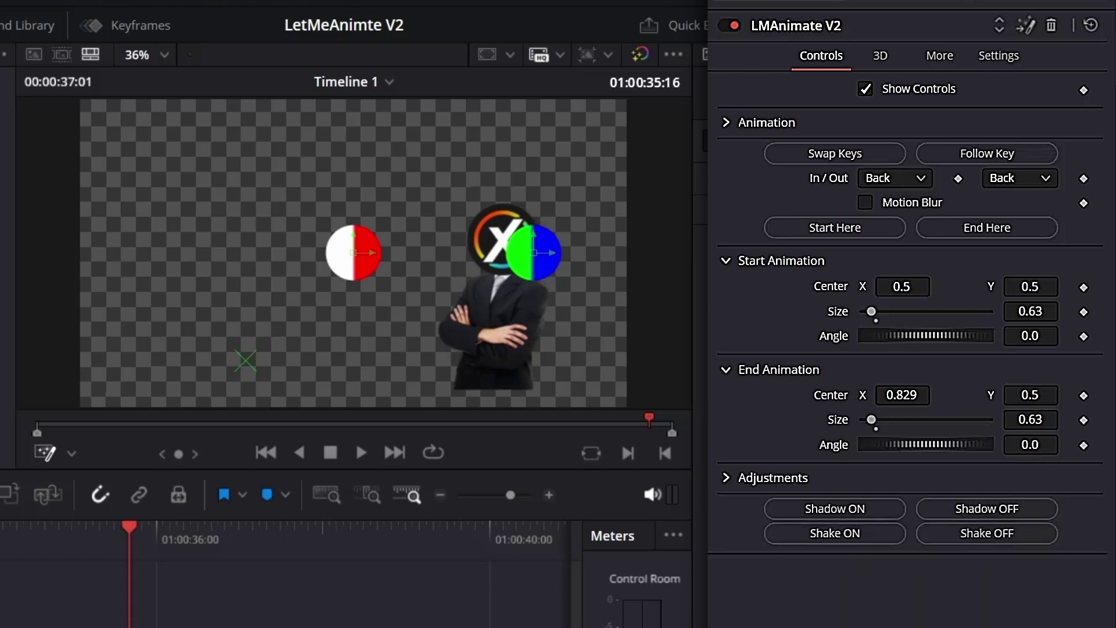
# Turn on the Shake option, play back the shaking movement, and turn Shake off again.
pyautogui.click(835, 534)
pyautogui.press('space')
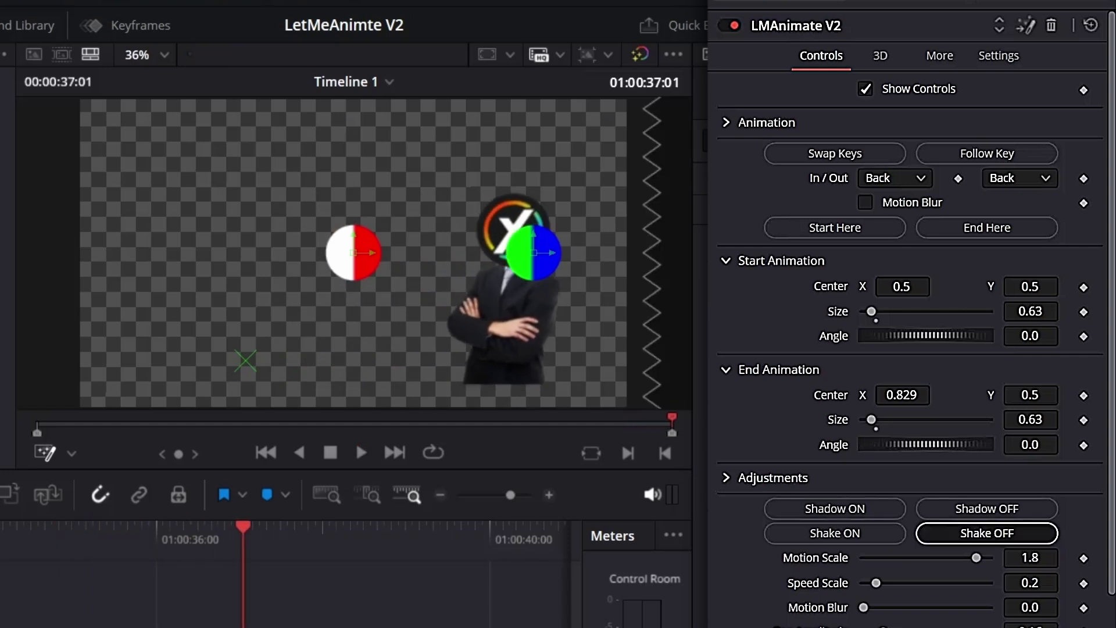
pyautogui.click(987, 533)
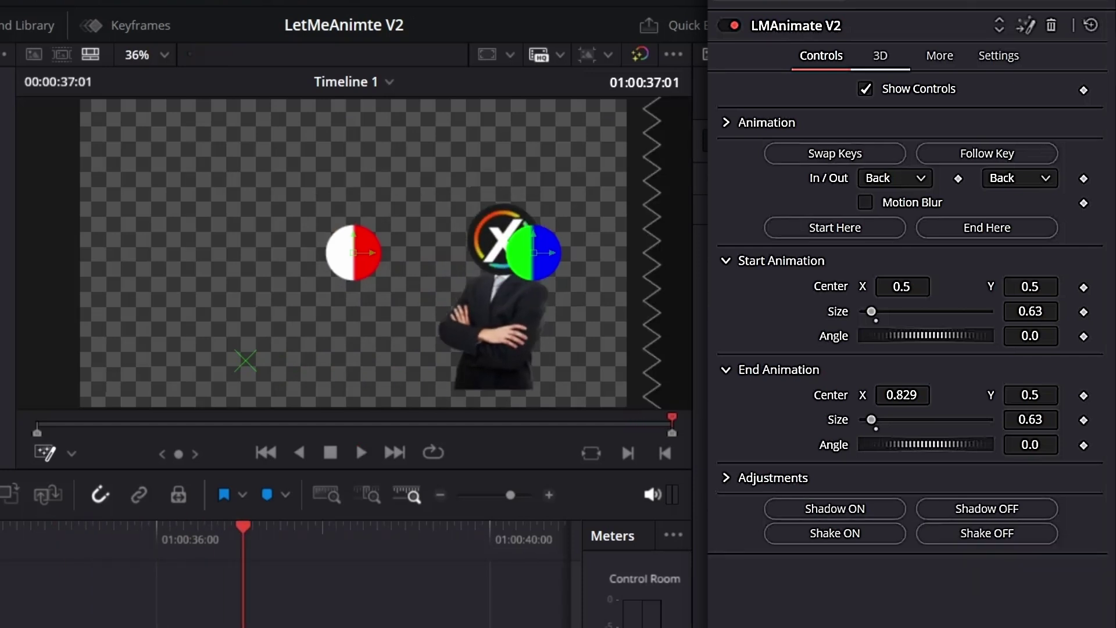
# Set the last clip's 3D Start Animation Y rotation to about -41.7 and play back the turn.
pyautogui.click(881, 55)
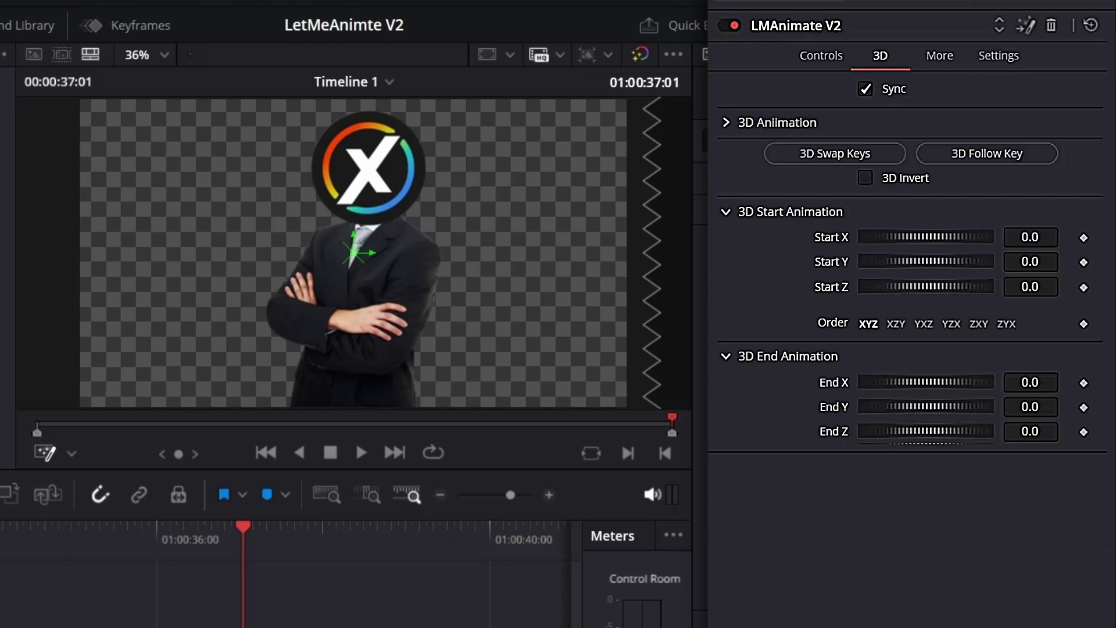
pyautogui.click(821, 55)
pyautogui.click(726, 122)
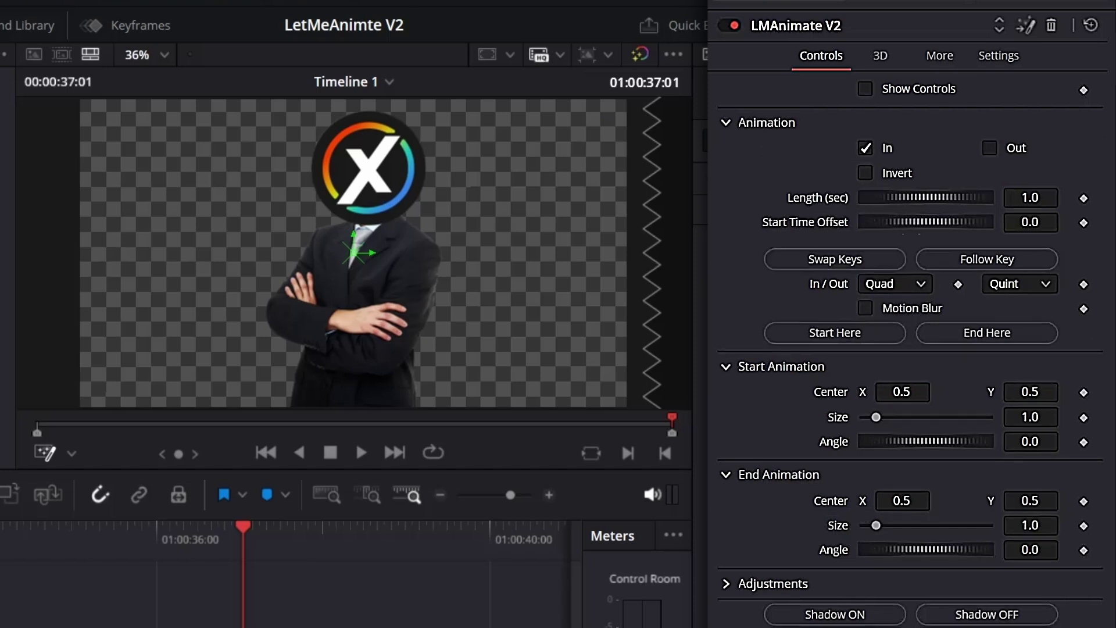
pyautogui.click(879, 55)
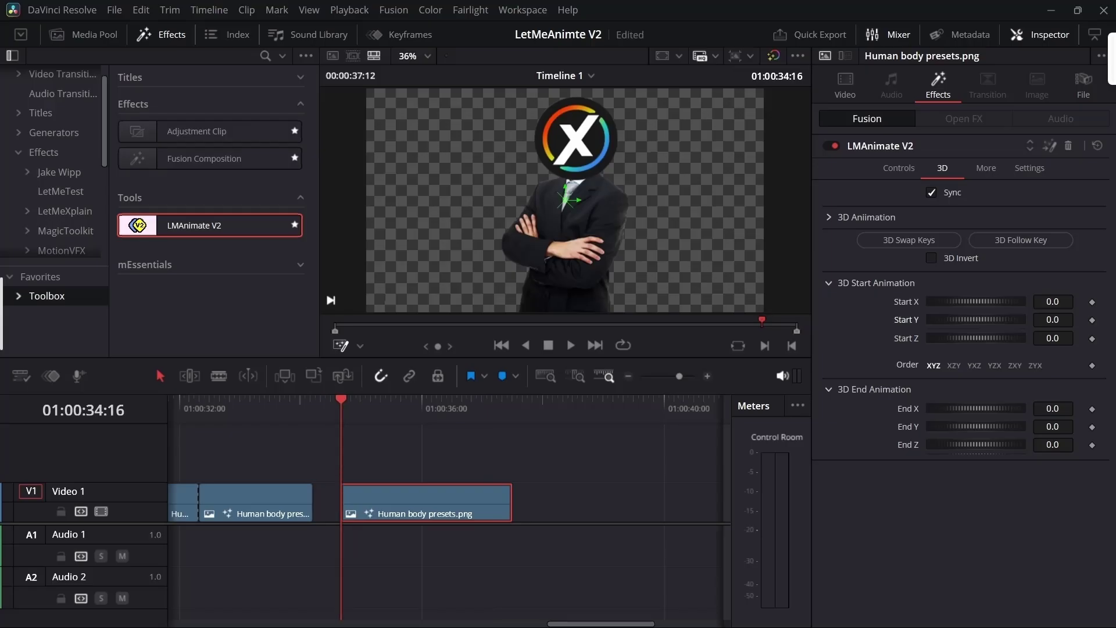
pyautogui.moveTo(977, 319); pyautogui.dragTo(952, 320)
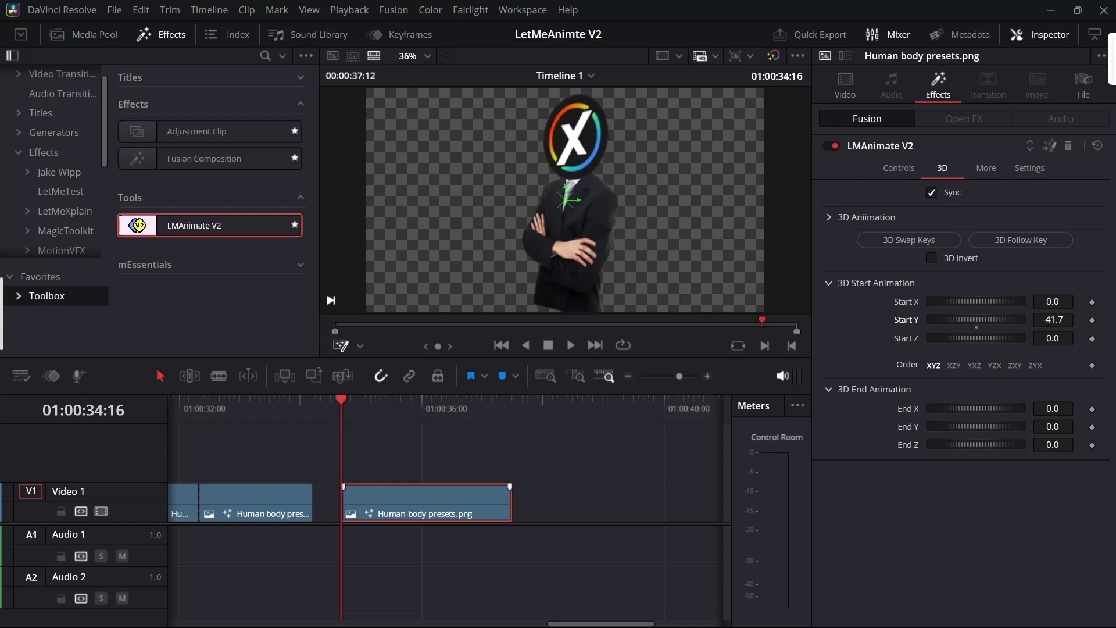
pyautogui.press('space')
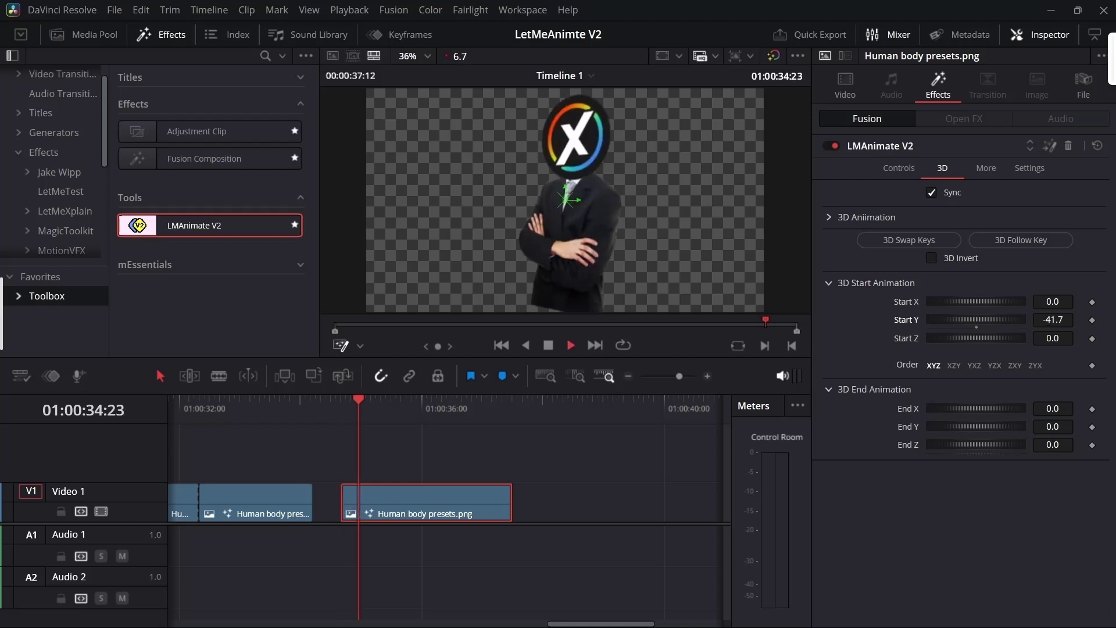
pyautogui.press('space')
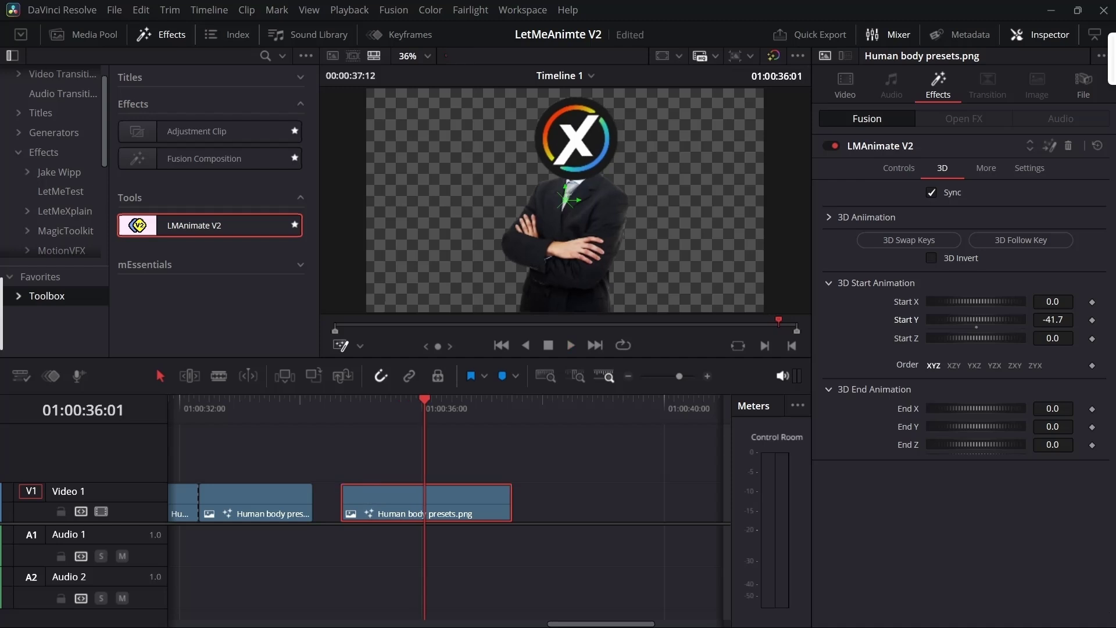
# Turn off the 3D Sync option, make the 3D animation start at 01:00:35:08, and play back the turn.
pyautogui.click(931, 194)
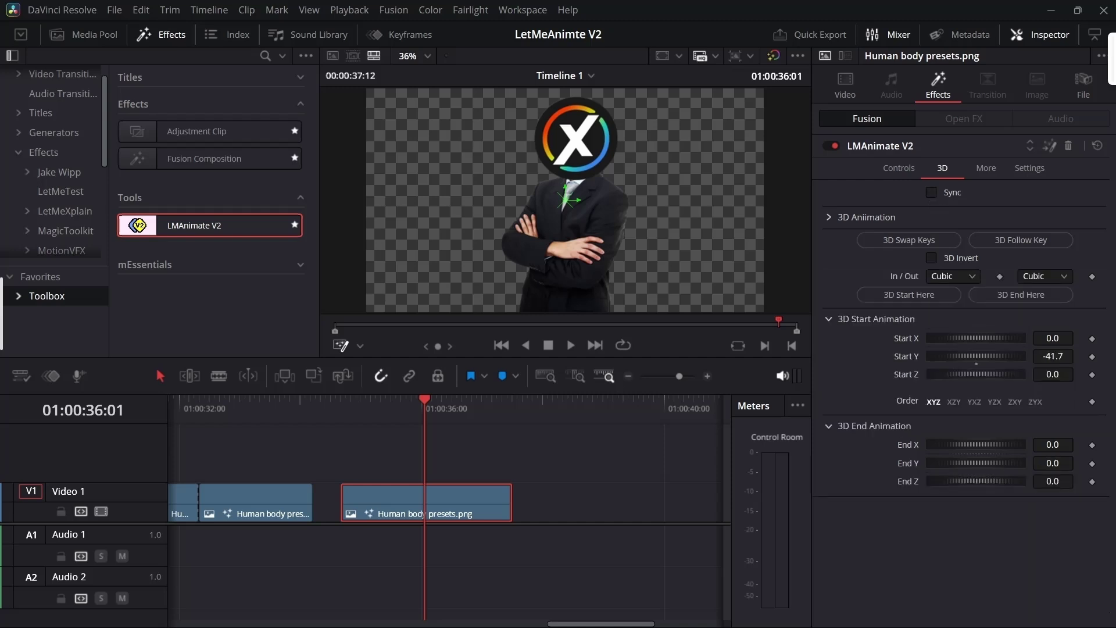
pyautogui.moveTo(424, 400); pyautogui.dragTo(381, 400)
pyautogui.click(909, 295)
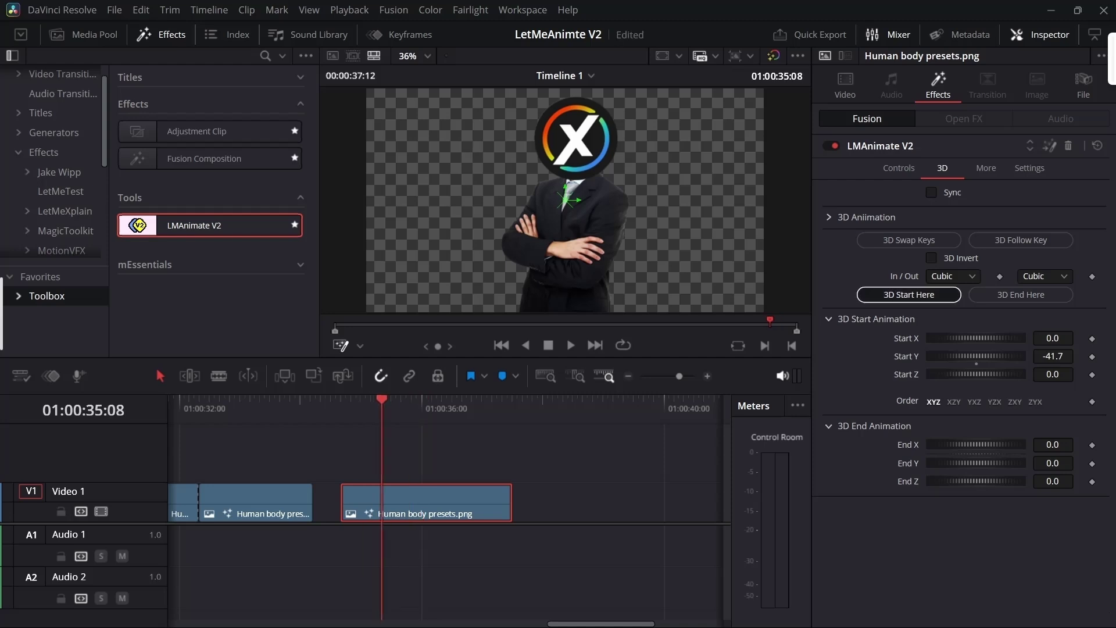
pyautogui.press('space')
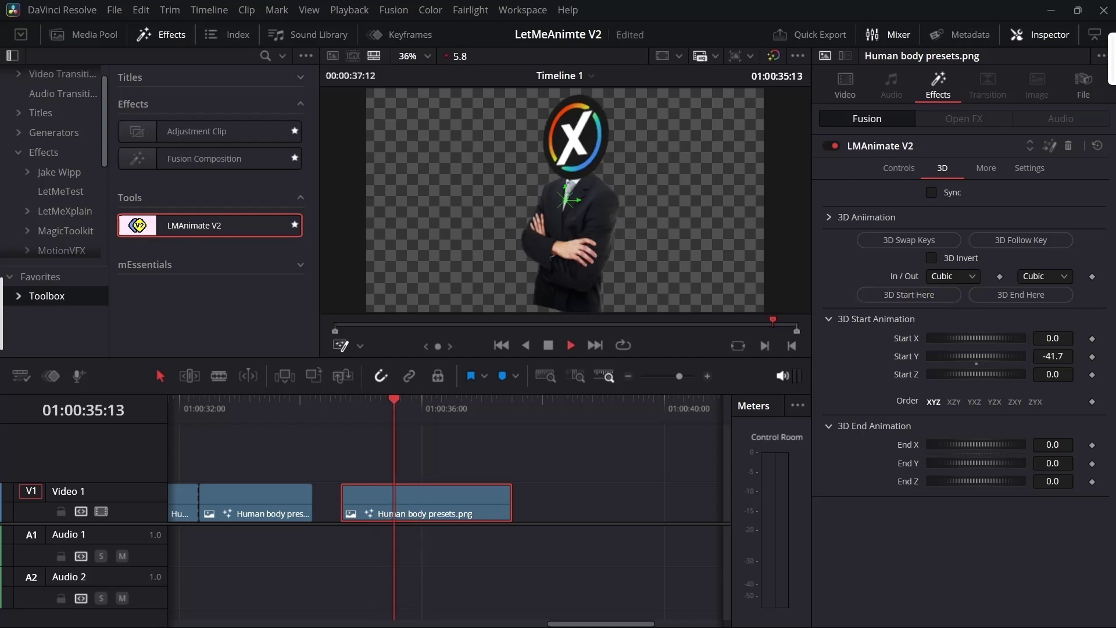
pyautogui.press('space')
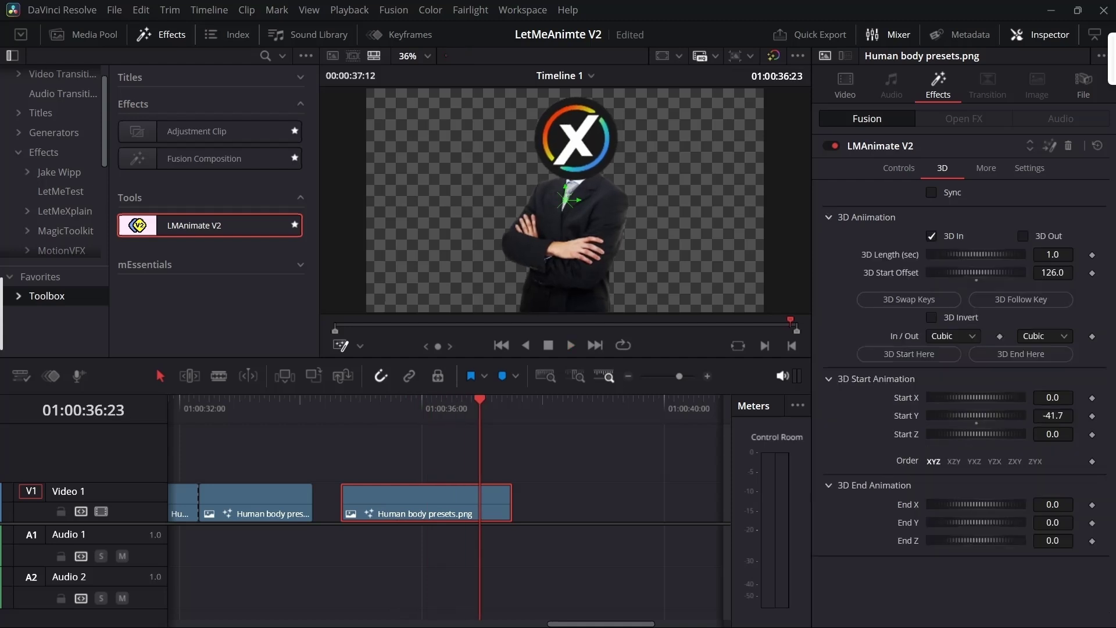
# Save the project, and compare the 3D turn at 01:00:35:20 with Sync off and on, leaving Sync on.
pyautogui.hotkey('ctrl', 's')
pyautogui.click(411, 401)
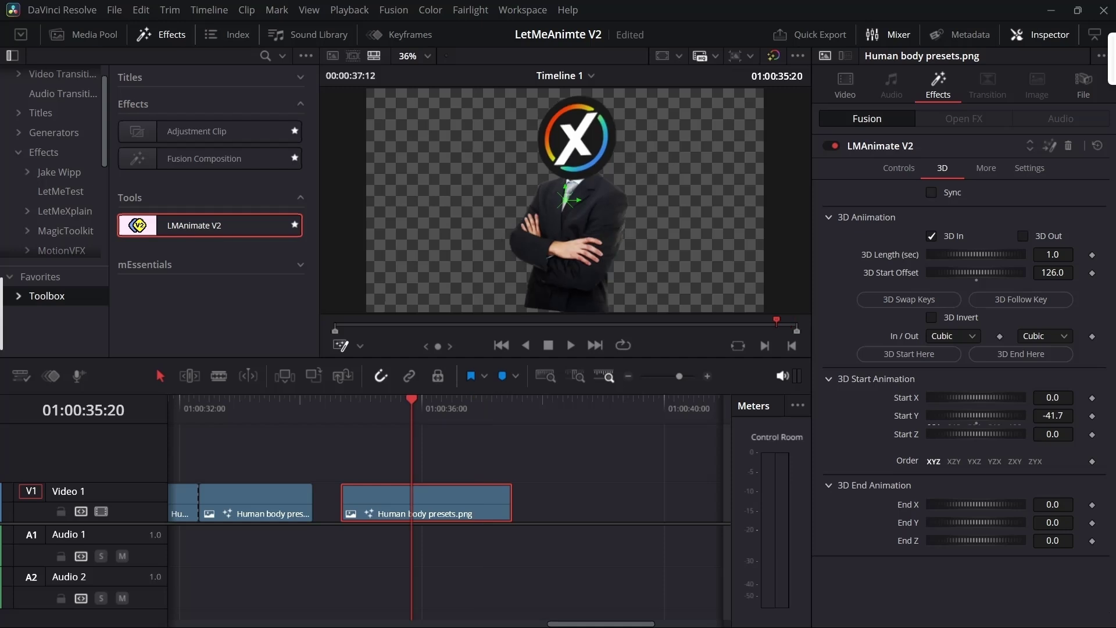
pyautogui.hotkey('ctrl', 's')
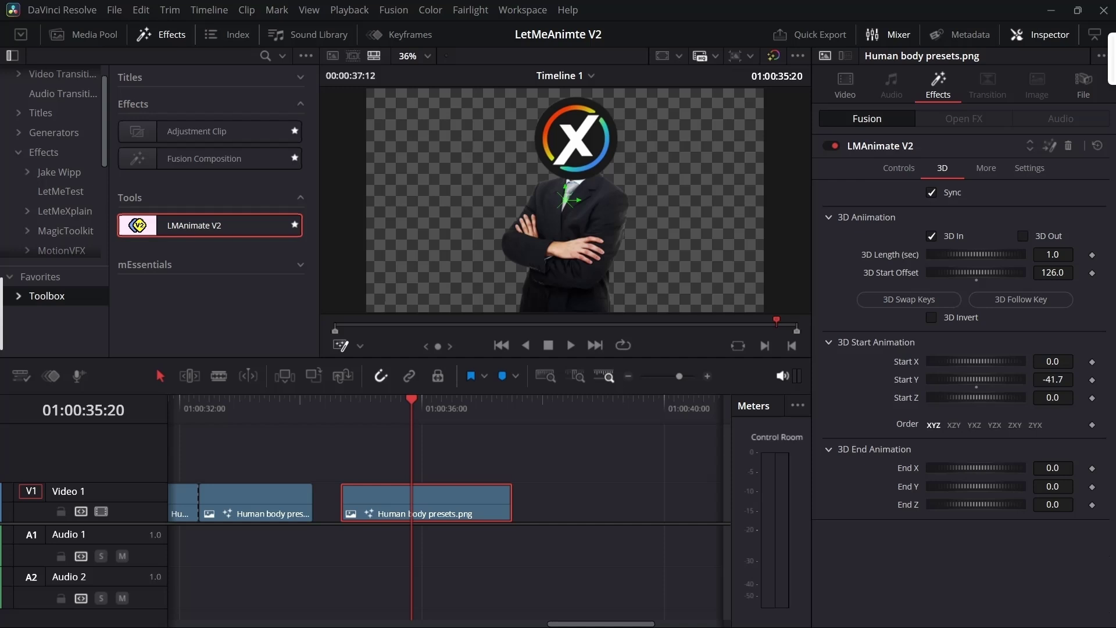
pyautogui.click(932, 192)
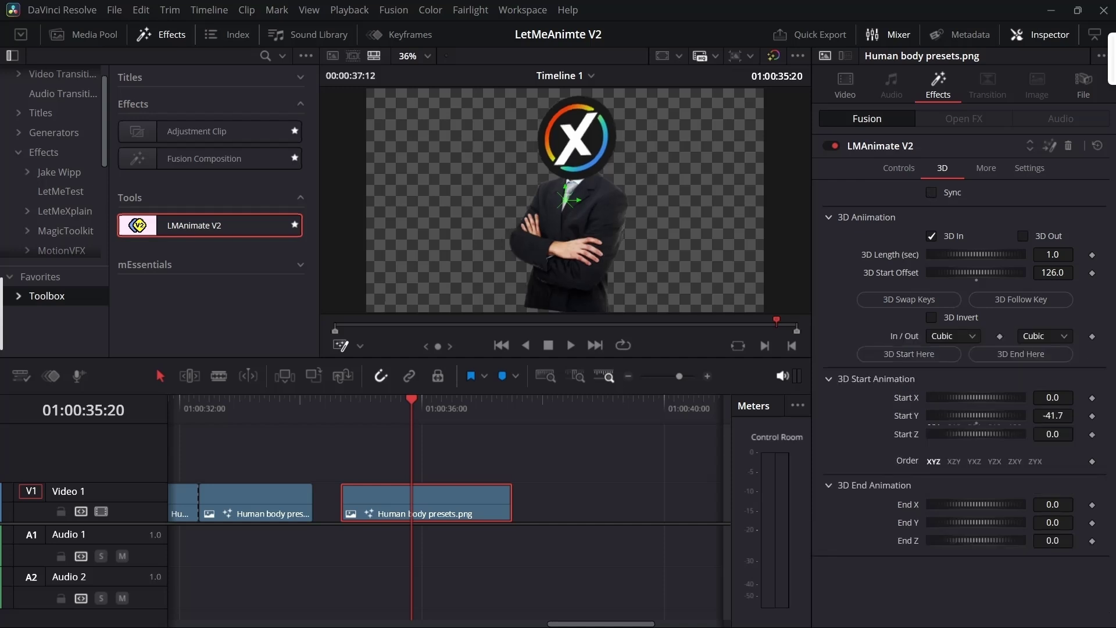
pyautogui.click(932, 192)
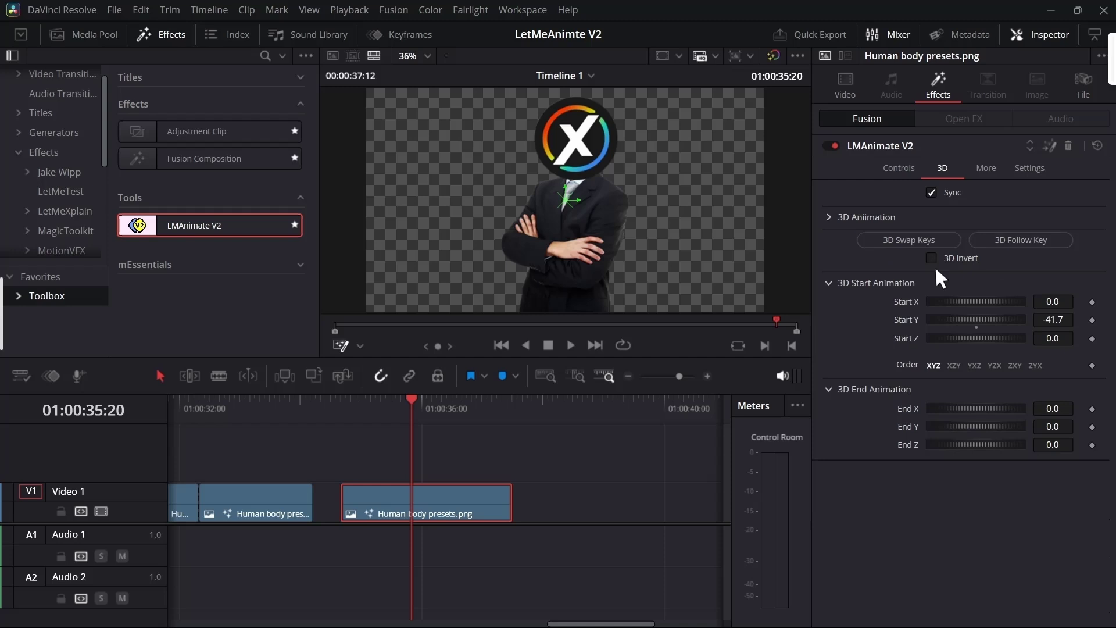
# Set the 3D Start Animation rotation to X -73.0, Y -187.8 and Z -62.6 at 01:00:35:03.
pyautogui.click(931, 258)
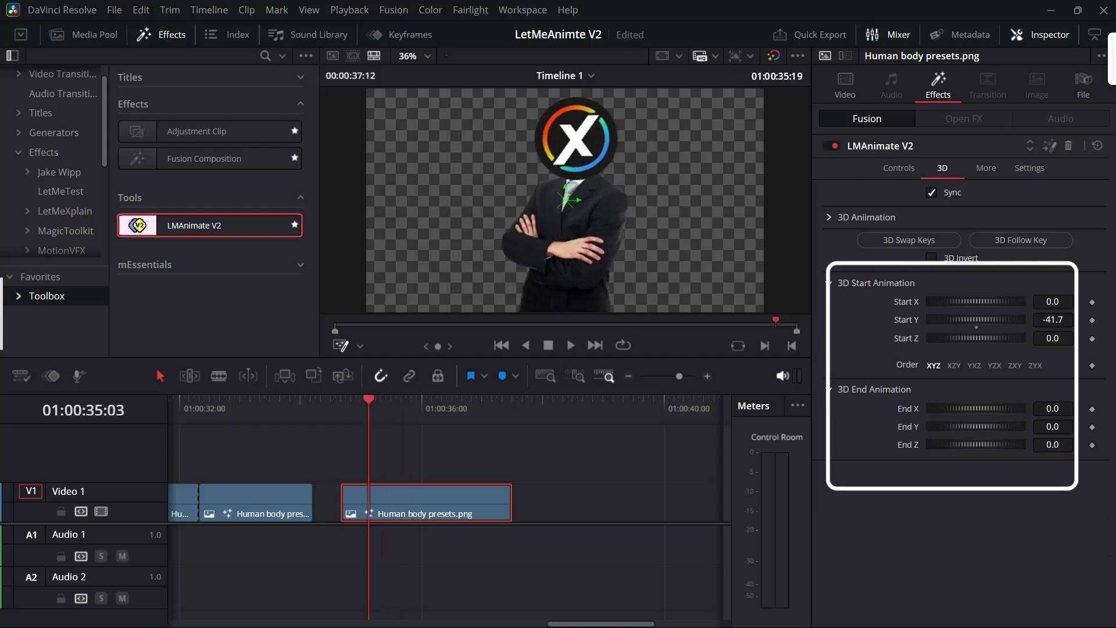
pyautogui.moveTo(976, 301)
pyautogui.mouseDown()
pyautogui.moveTo(1006, 302)
pyautogui.moveTo(858, 302)
pyautogui.moveTo(1041, 319)
pyautogui.moveTo(891, 319)
pyautogui.mouseUp()
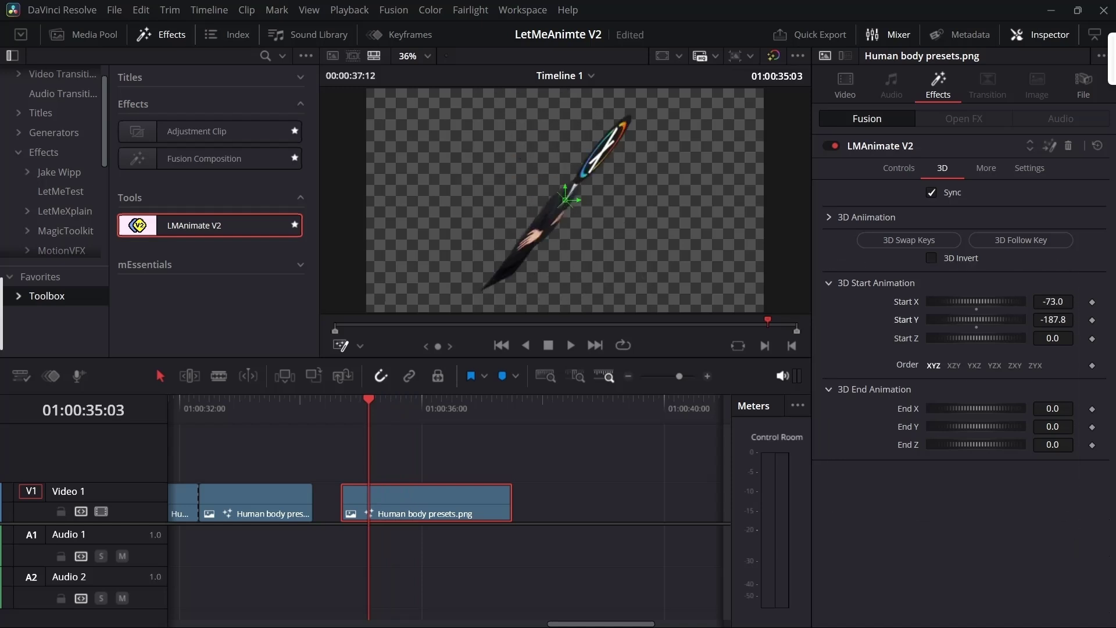
pyautogui.moveTo(975, 338)
pyautogui.mouseDown()
pyautogui.moveTo(1056, 337)
pyautogui.moveTo(953, 349)
pyautogui.moveTo(910, 367)
pyautogui.mouseUp()
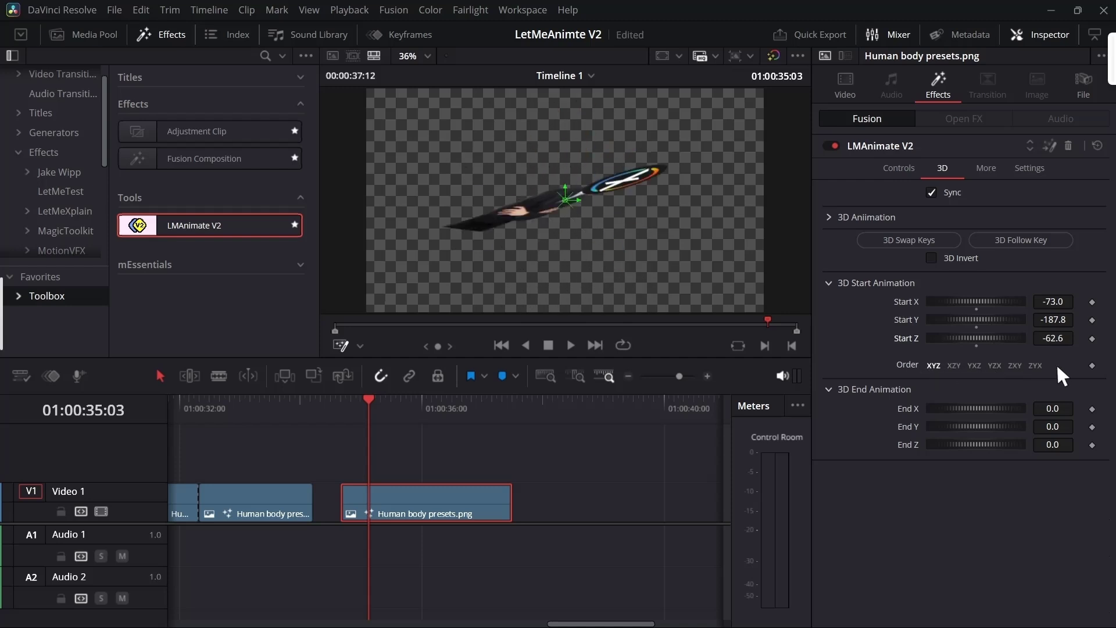
# Try other 3D rotation orders such as XZY and ZXY, return to XYZ, and reset the whole effect to its defaults.
pyautogui.scroll(-1, 996, 364)
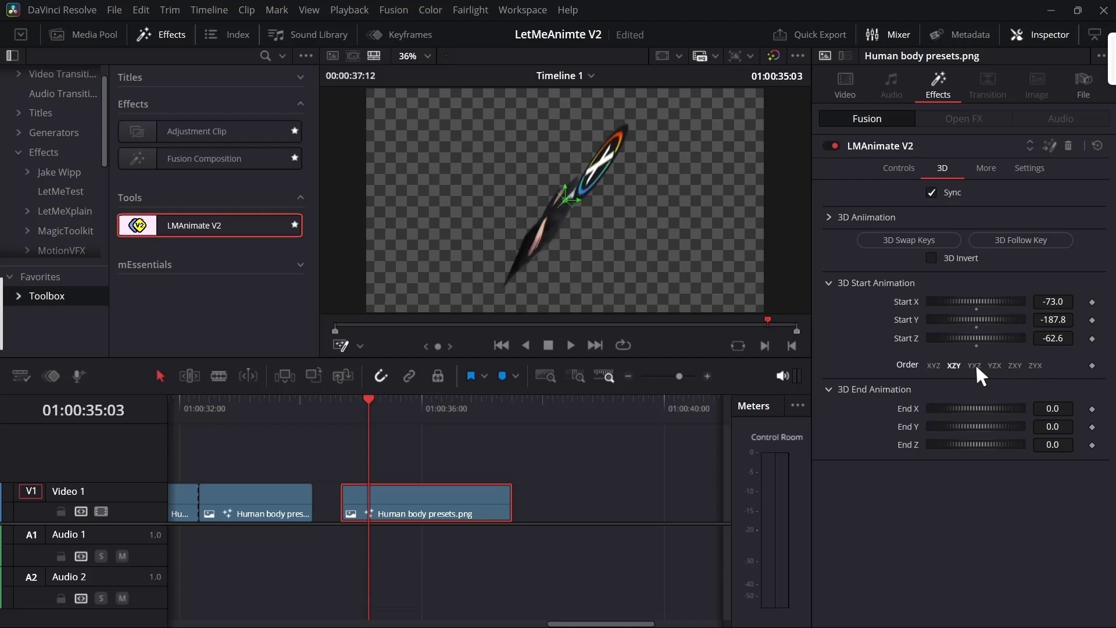
pyautogui.click(974, 367)
pyautogui.click(1015, 365)
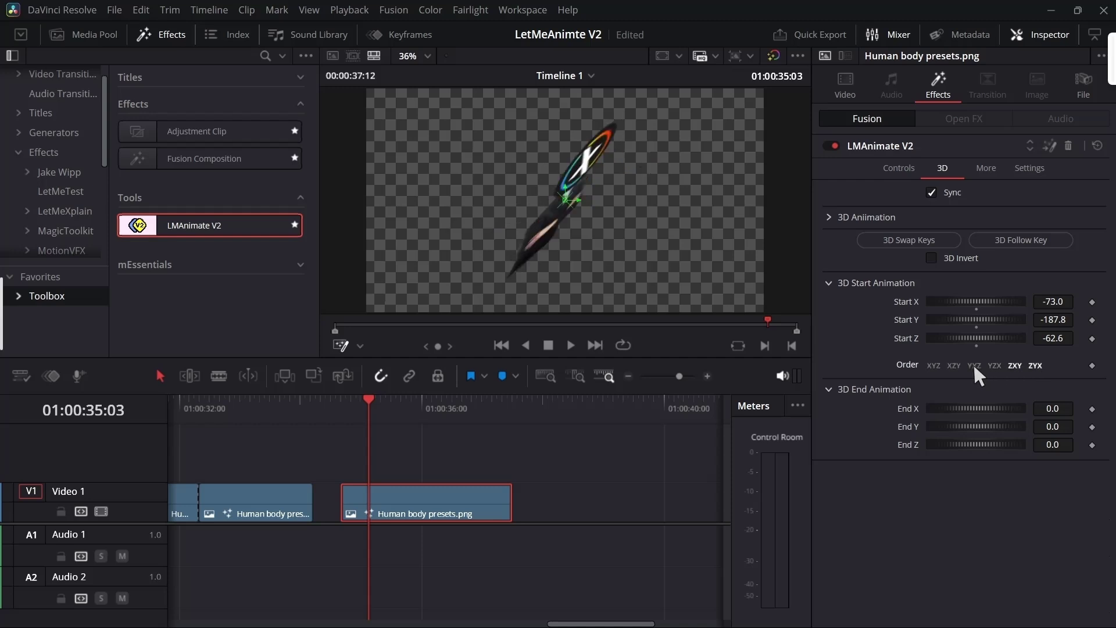
pyautogui.click(933, 365)
pyautogui.hotkey('ctrl', 's')
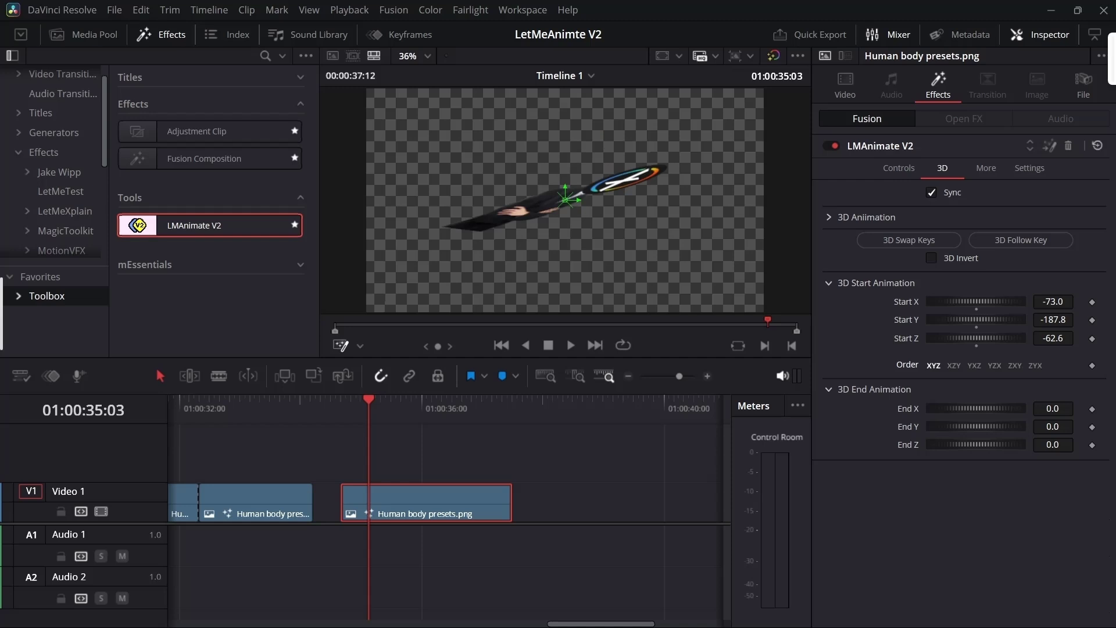
pyautogui.click(1098, 145)
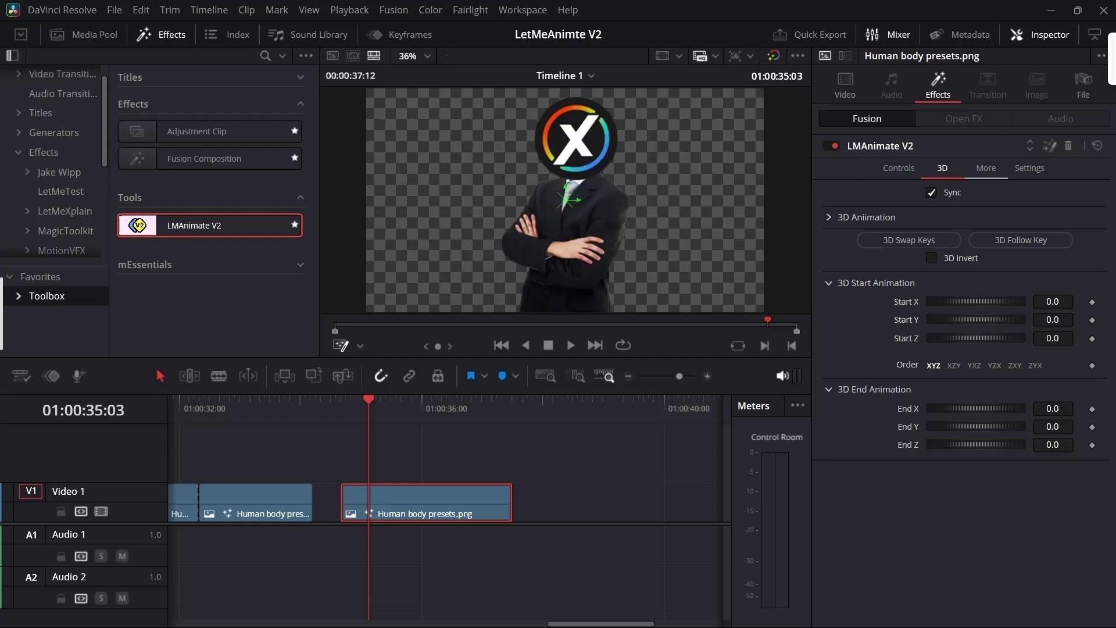
# Turn on the effect's Mask, narrow it to a width of about 0.42, and turn the mask off again.
pyautogui.click(987, 167)
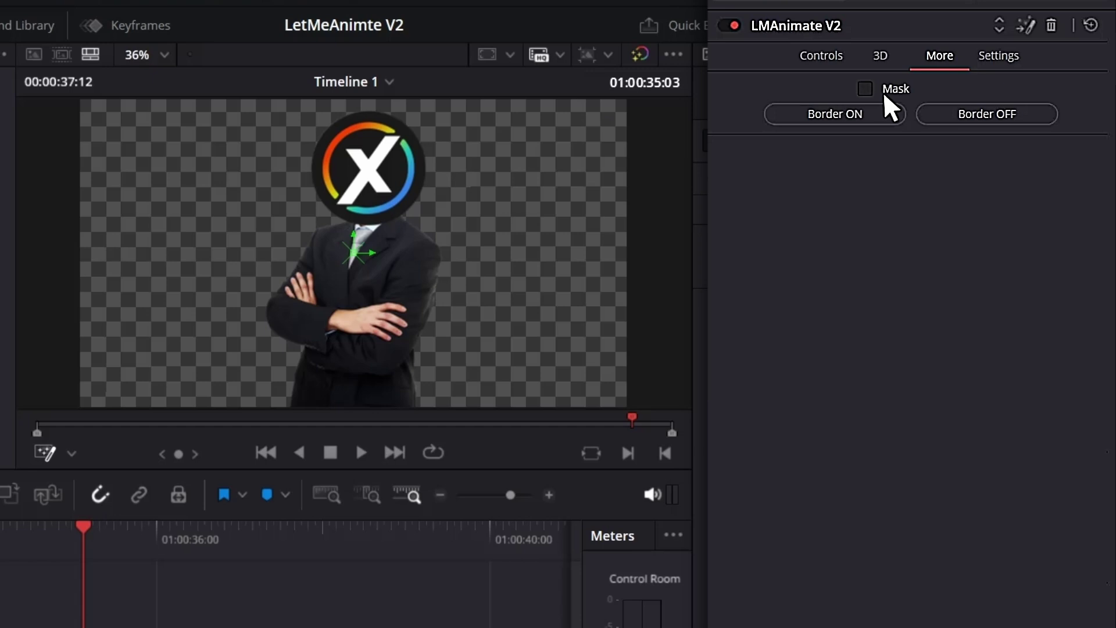
pyautogui.click(884, 95)
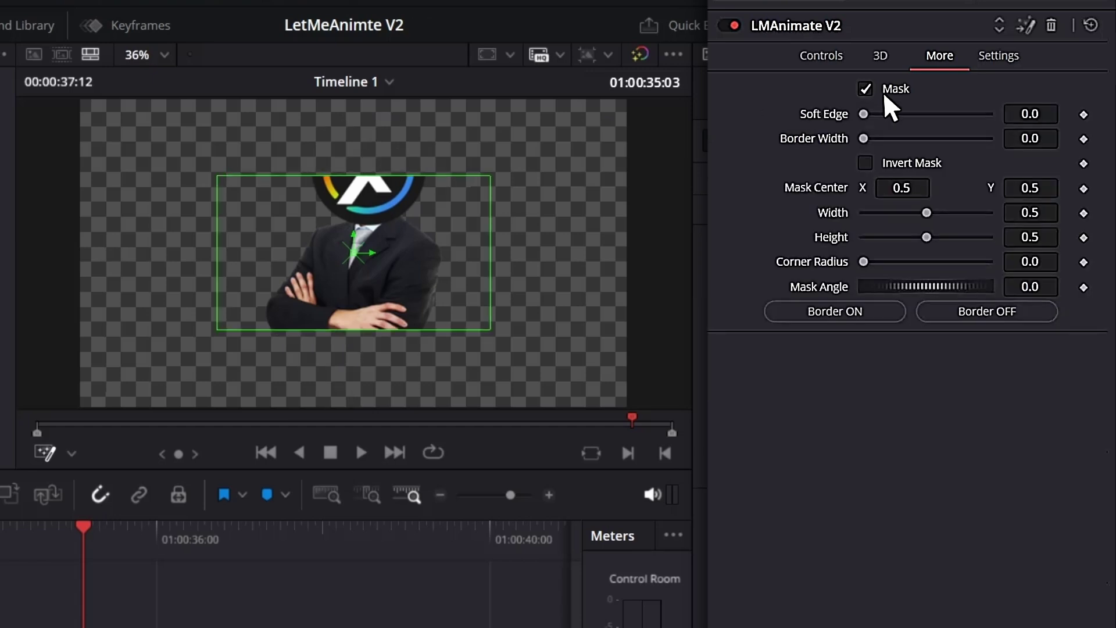
pyautogui.moveTo(489, 250); pyautogui.dragTo(415, 250)
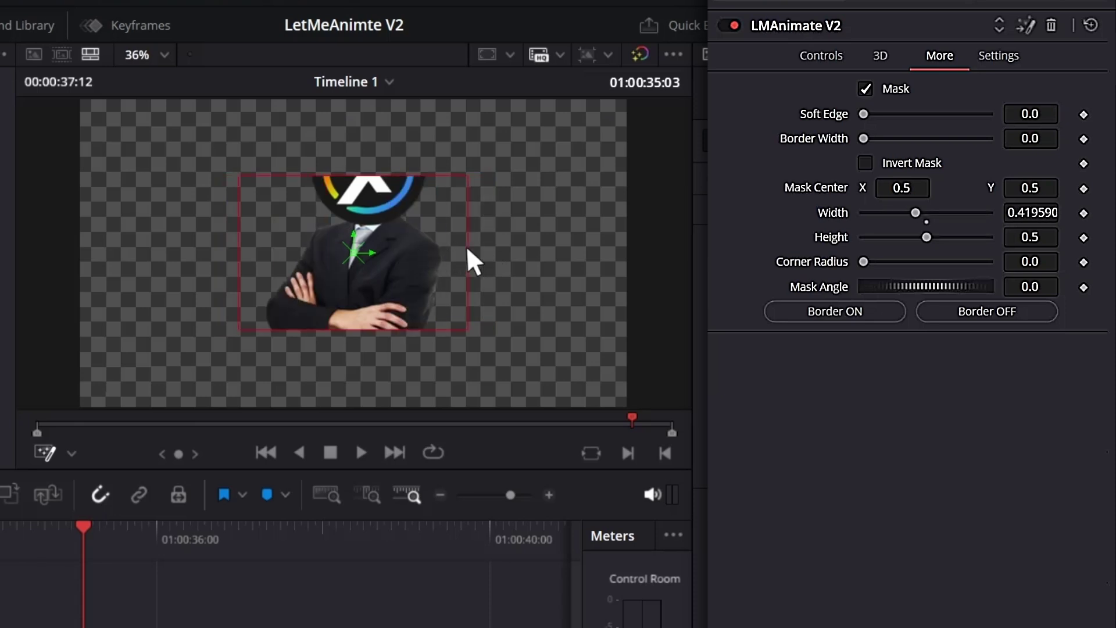
pyautogui.click(885, 93)
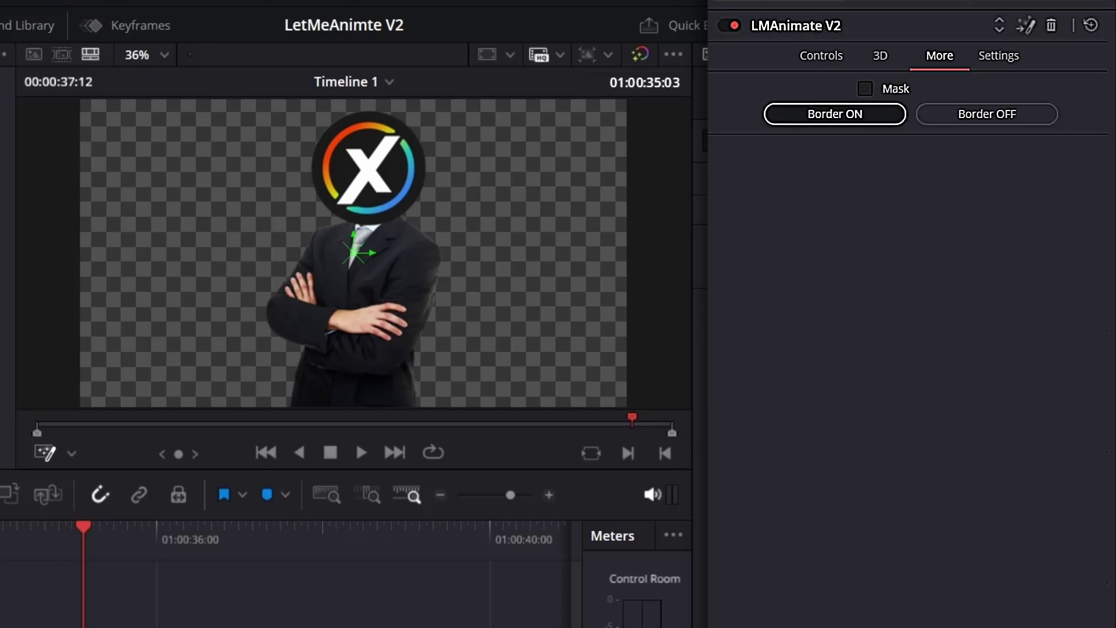
# Turn on a border around the figure with size 0.00827, try a reddish border color, and return it to white.
pyautogui.click(835, 114)
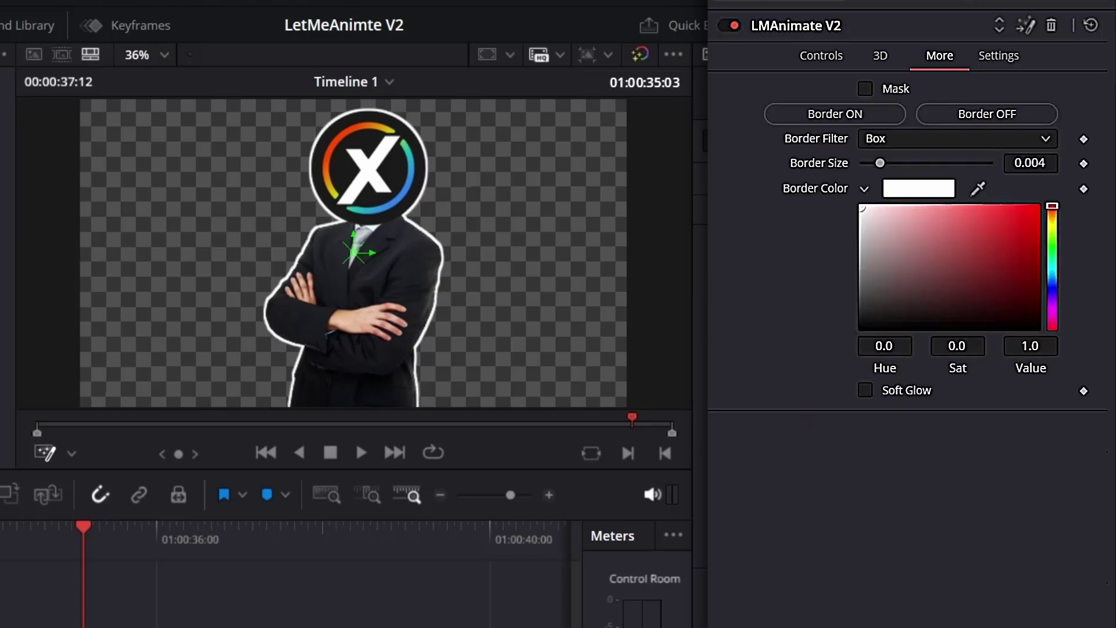
pyautogui.moveTo(880, 163); pyautogui.dragTo(899, 163)
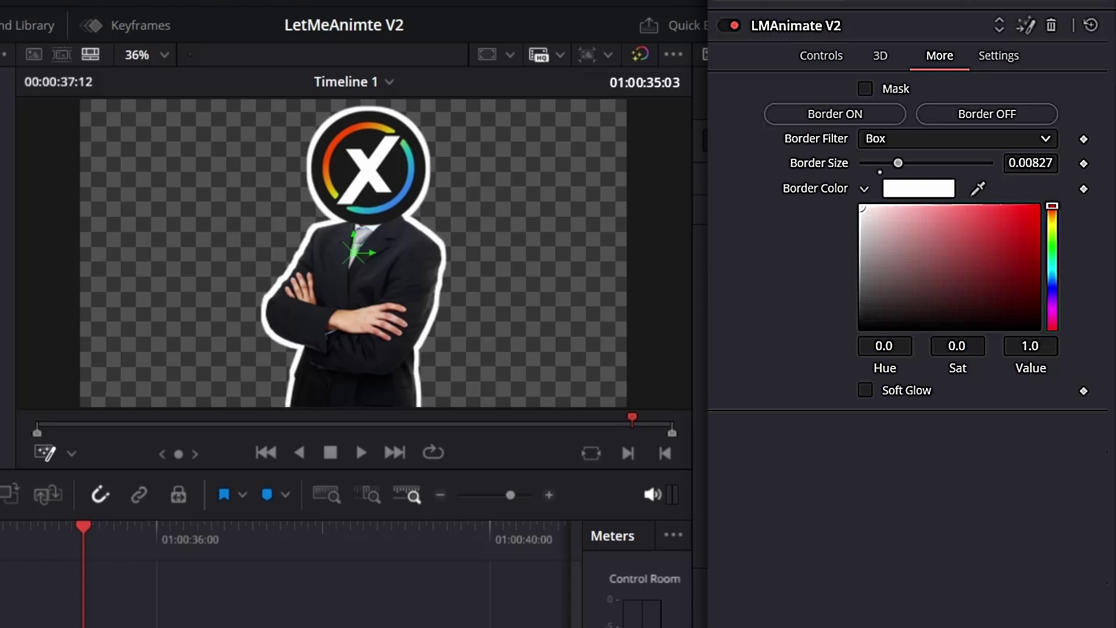
pyautogui.click(957, 139)
pyautogui.click(1045, 138)
pyautogui.click(956, 235)
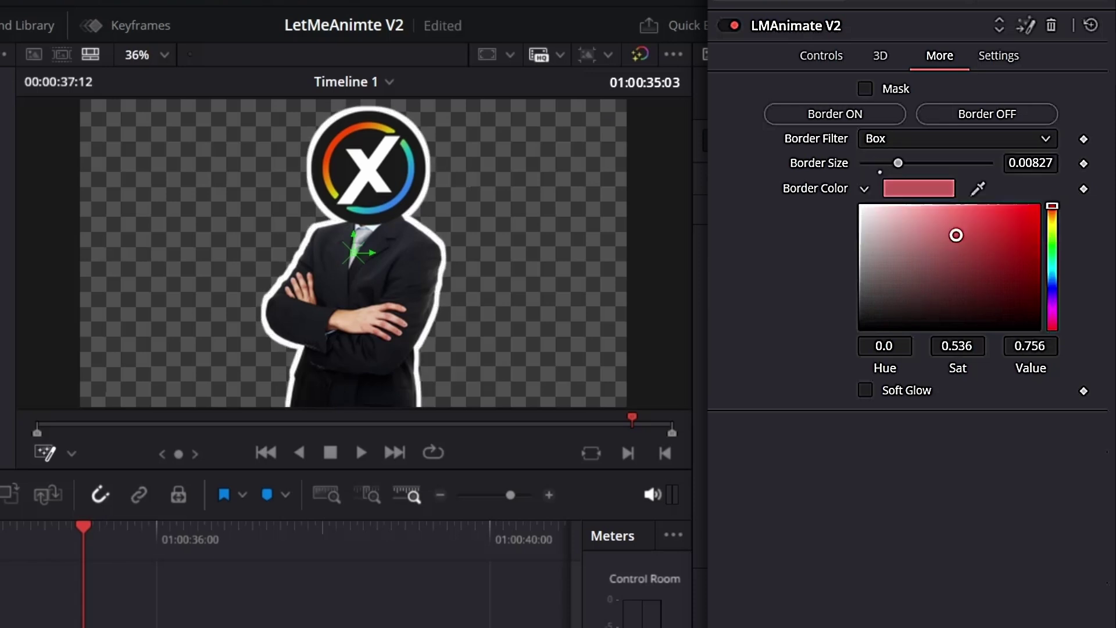
pyautogui.moveTo(956, 235)
pyautogui.mouseDown()
pyautogui.moveTo(1020, 211)
pyautogui.moveTo(910, 329)
pyautogui.moveTo(860, 205)
pyautogui.mouseUp()
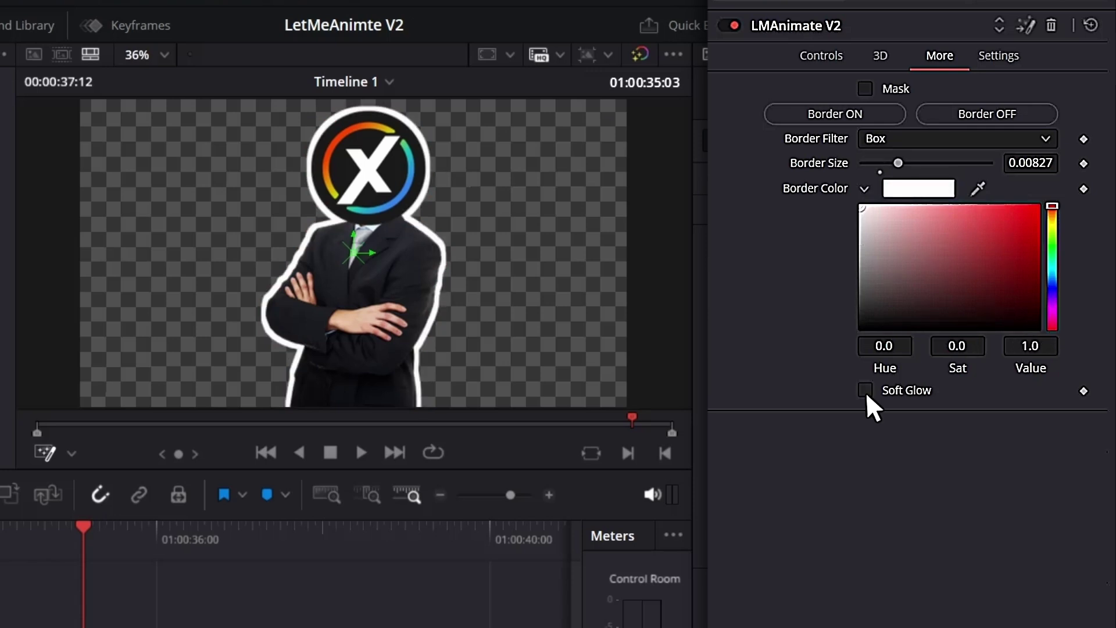
# Try a green Soft Glow on the border with hue 0.248, Glow Size 19.7 and Glow Gain 2.598, then turn the border off.
pyautogui.click(866, 390)
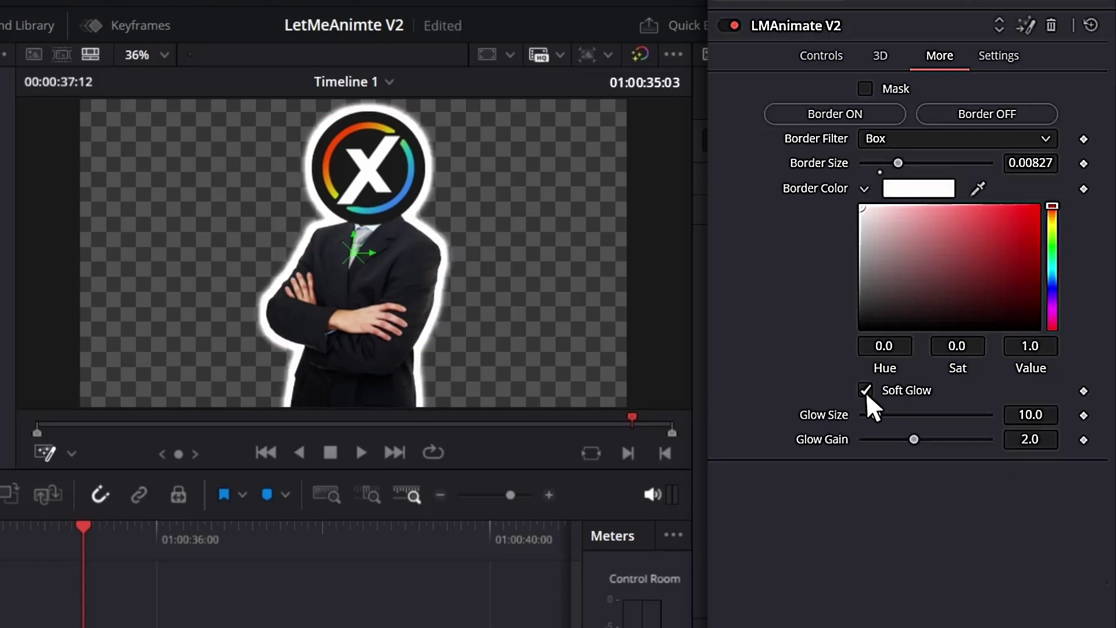
pyautogui.moveTo(1011, 233)
pyautogui.mouseDown()
pyautogui.moveTo(1039, 217)
pyautogui.moveTo(930, 247)
pyautogui.moveTo(987, 232)
pyautogui.mouseUp()
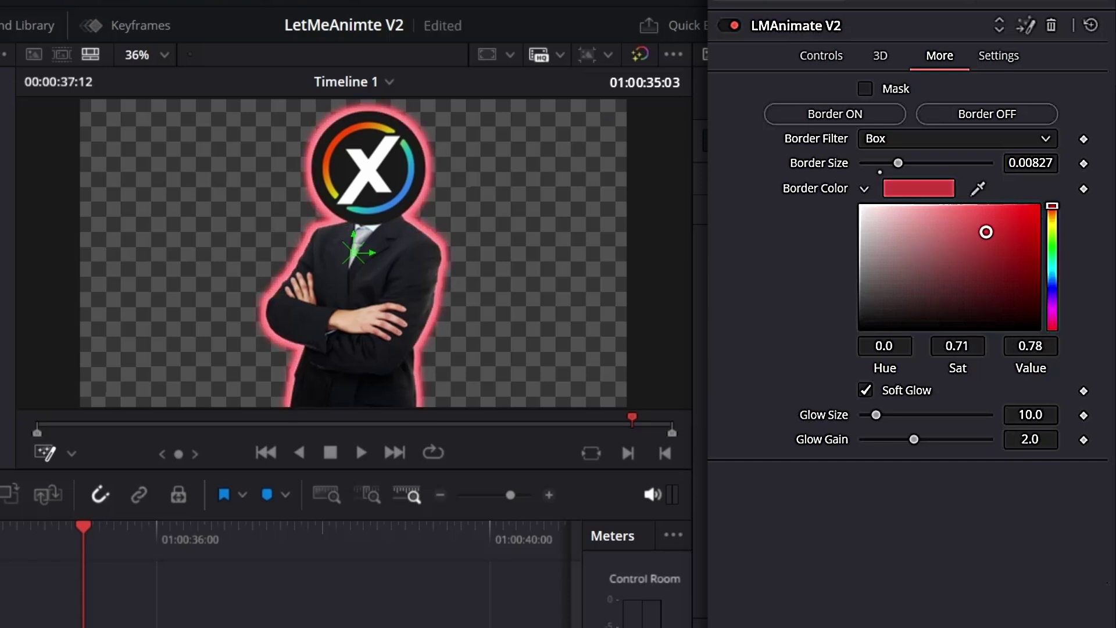
pyautogui.moveTo(1052, 206); pyautogui.dragTo(1052, 236)
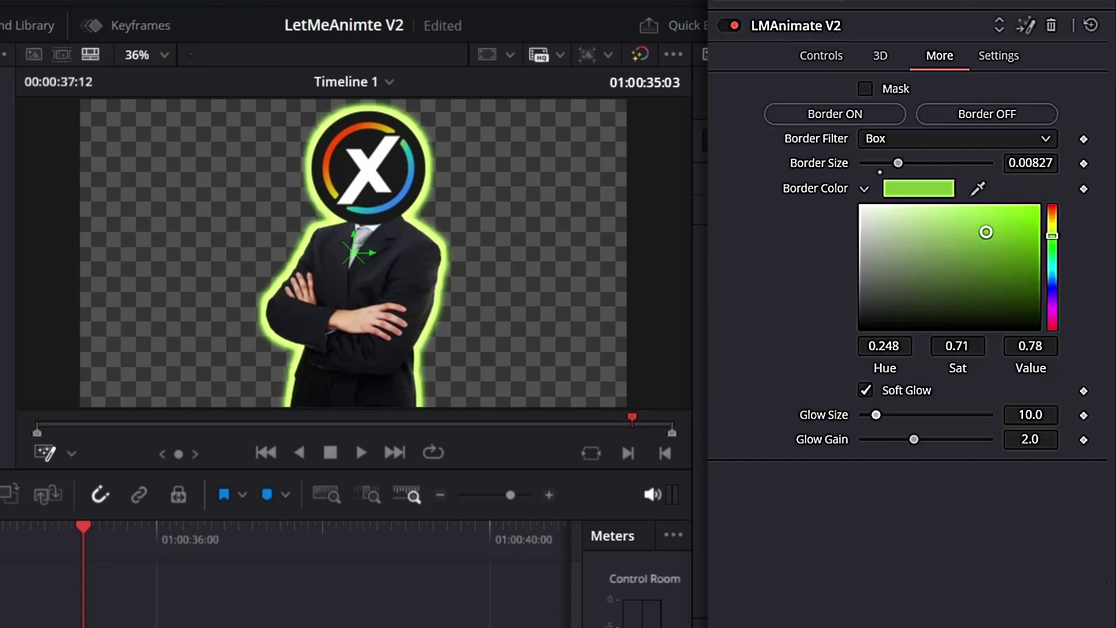
pyautogui.moveTo(876, 414); pyautogui.dragTo(929, 439)
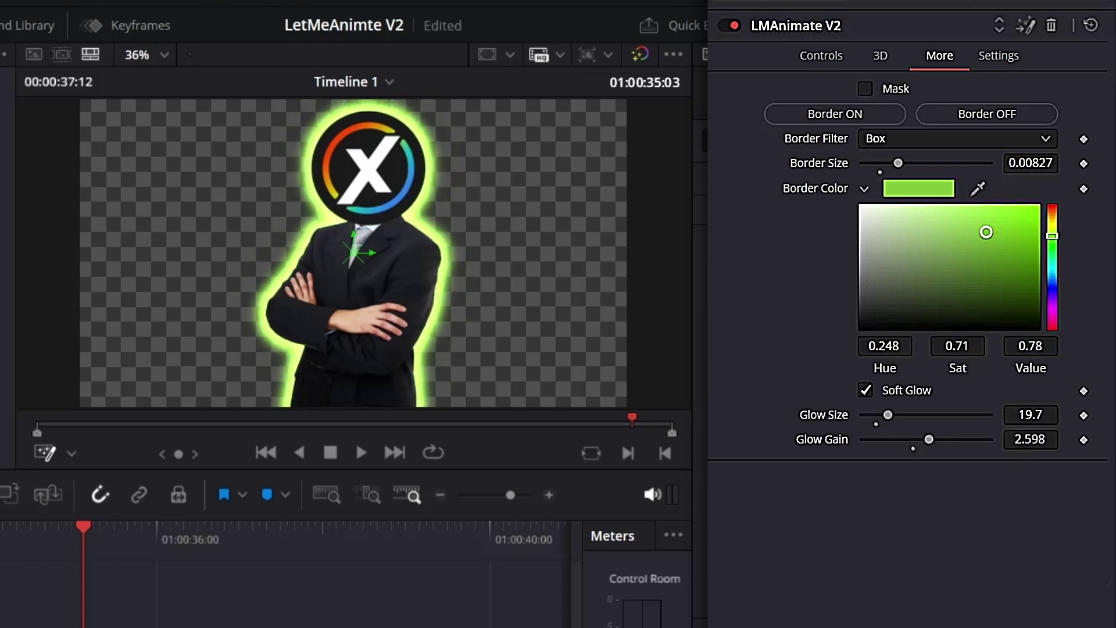
pyautogui.click(987, 114)
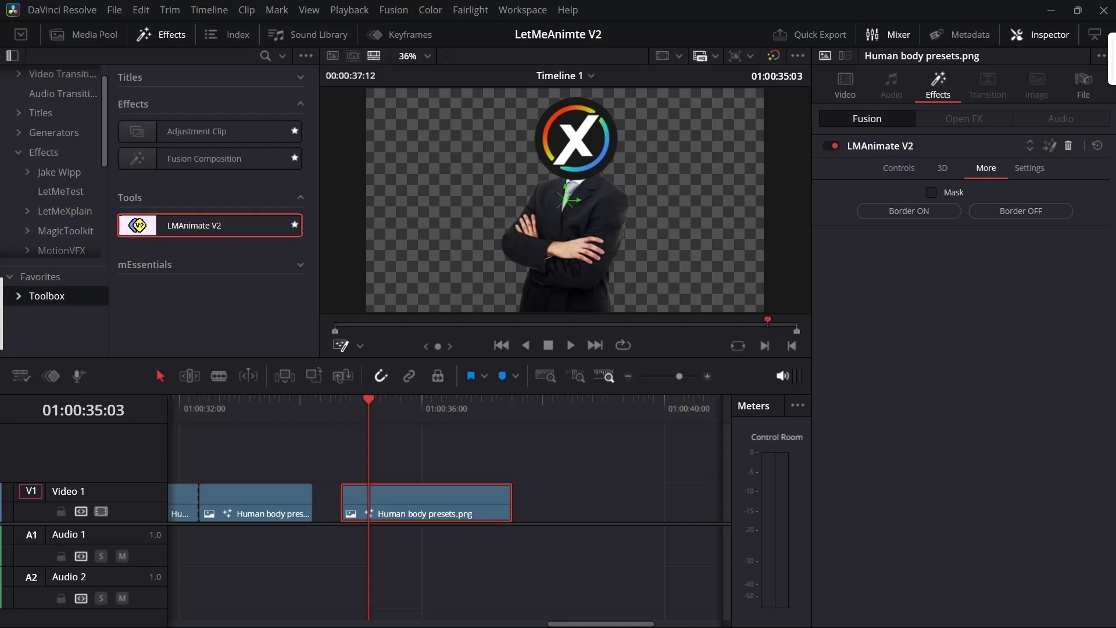
# Delete the LMAnimate V2 effect from the last clip and add the orange social media image after it on Video 1.
pyautogui.click(1069, 146)
pyautogui.click(56, 34)
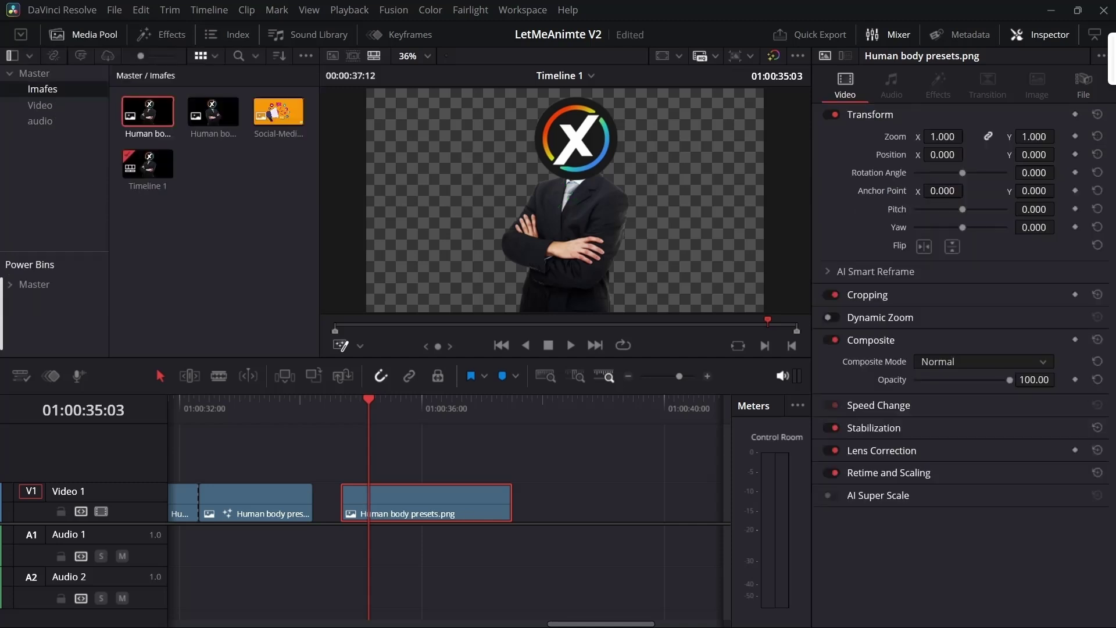
pyautogui.moveTo(278, 111); pyautogui.dragTo(604, 503)
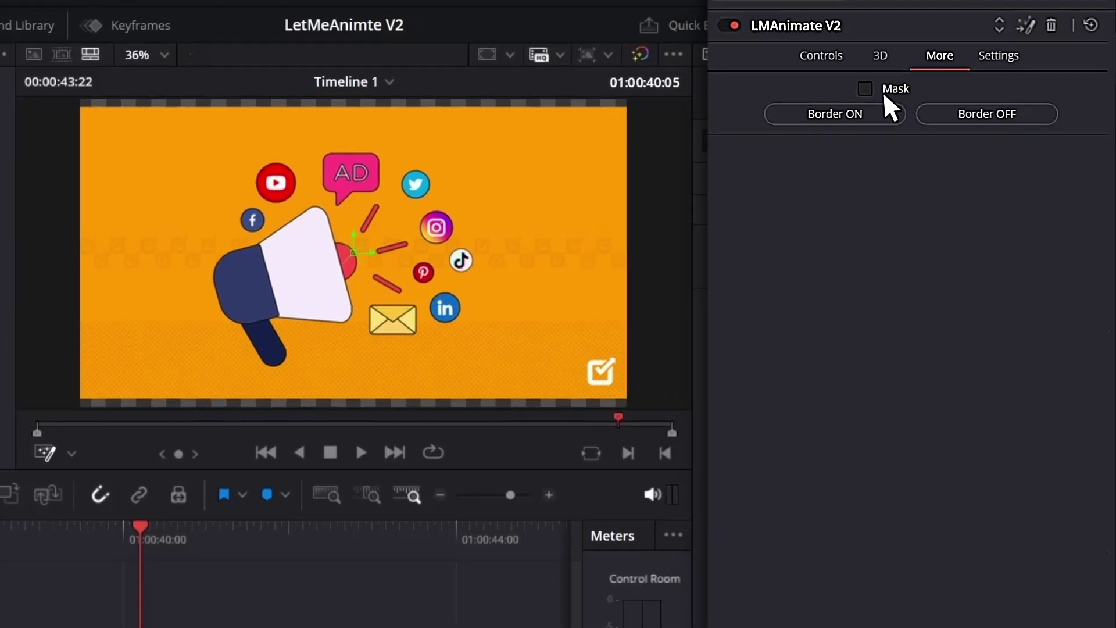
# Mask the social media image with width about 0.58, height about 0.8, center X 0.482 and corner radius 0.417, saving the project.
pyautogui.click(885, 94)
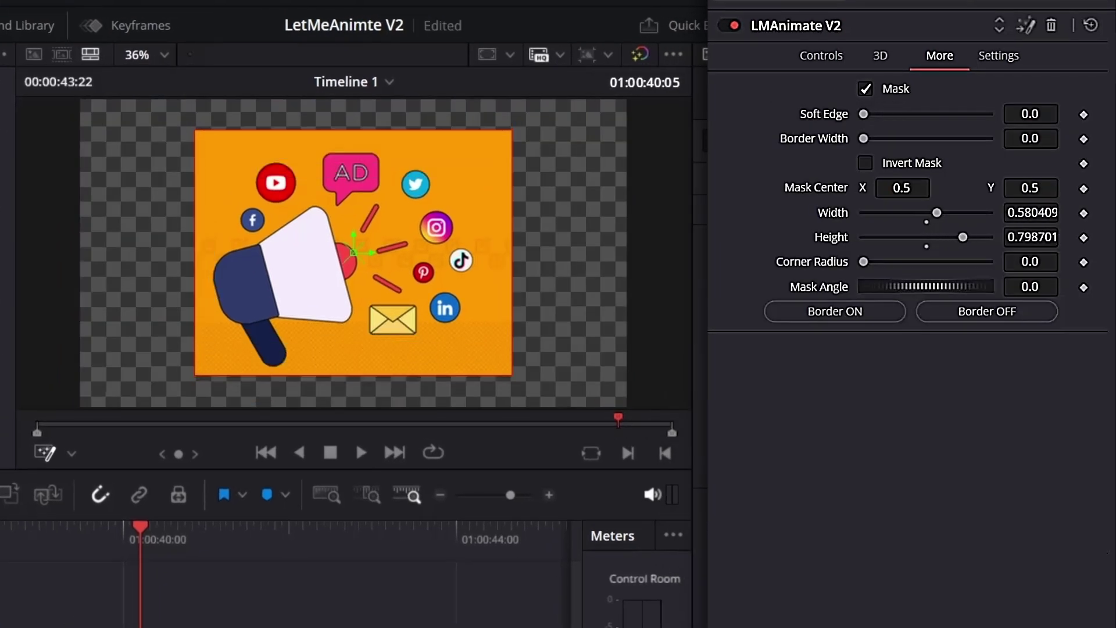
pyautogui.hotkey('ctrl', 's')
pyautogui.moveTo(902, 188)
pyautogui.mouseDown()
pyautogui.moveTo(872, 187)
pyautogui.moveTo(920, 187)
pyautogui.moveTo(892, 188)
pyautogui.mouseUp()
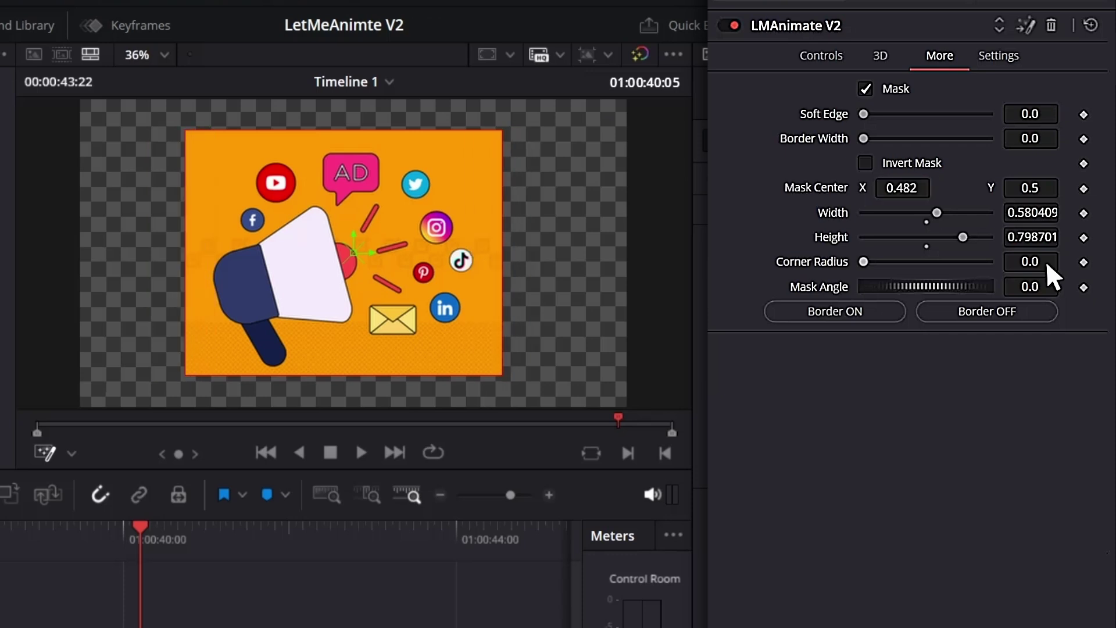
pyautogui.moveTo(1047, 263); pyautogui.dragTo(1100, 263)
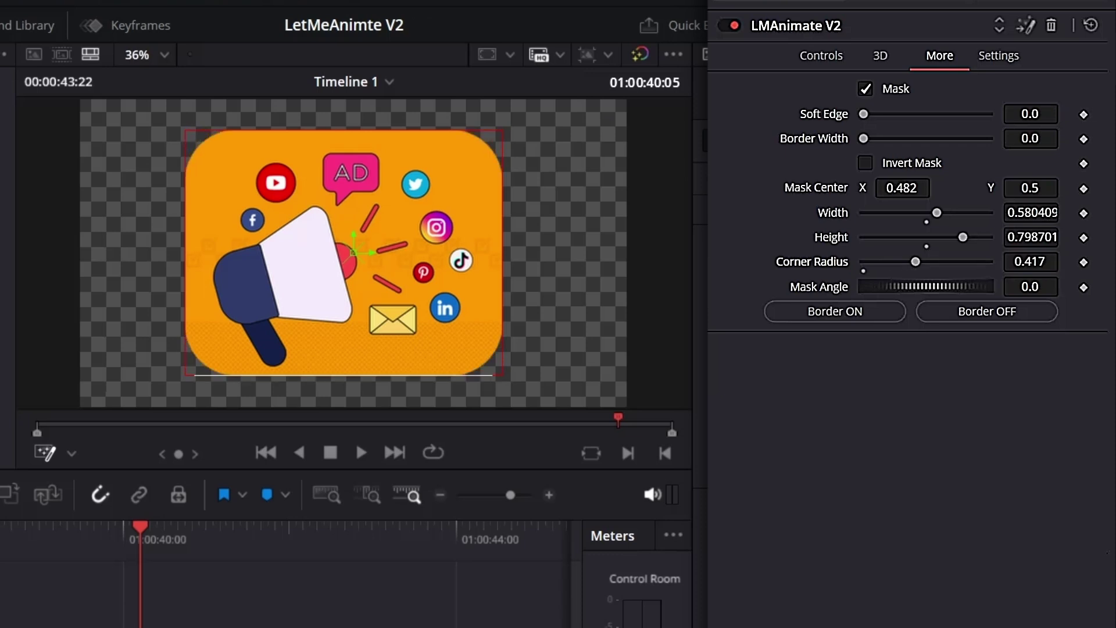
# Set the End Animation Size of the social media image to 0.6.
pyautogui.click(821, 55)
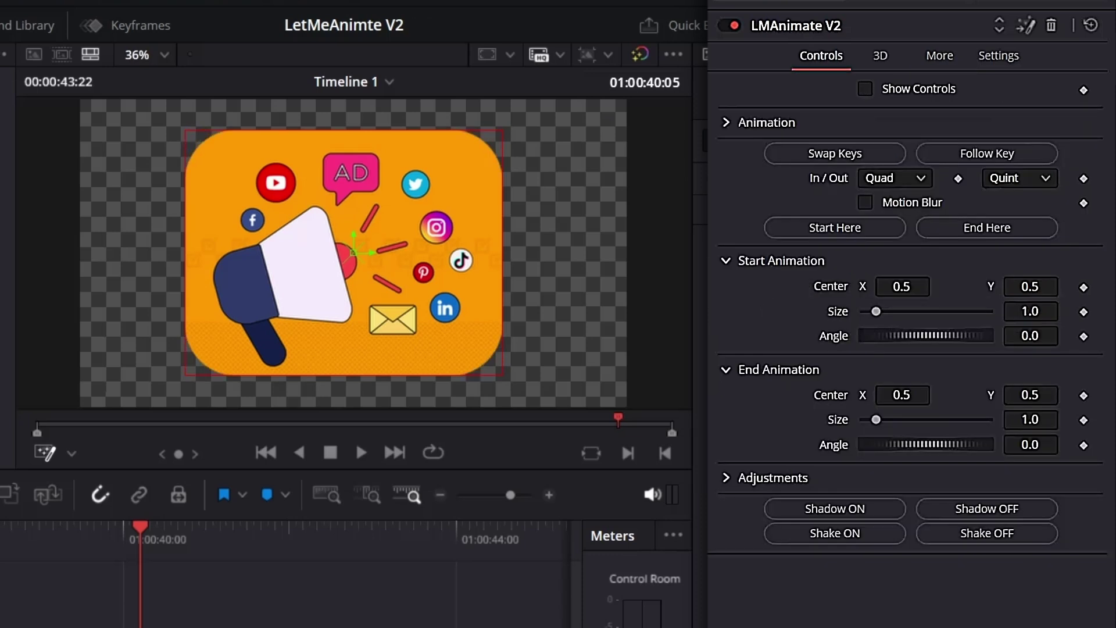
pyautogui.moveTo(1031, 419)
pyautogui.mouseDown()
pyautogui.moveTo(987, 420)
pyautogui.moveTo(1020, 419)
pyautogui.mouseUp()
pyautogui.scroll(-3, 1031, 419)
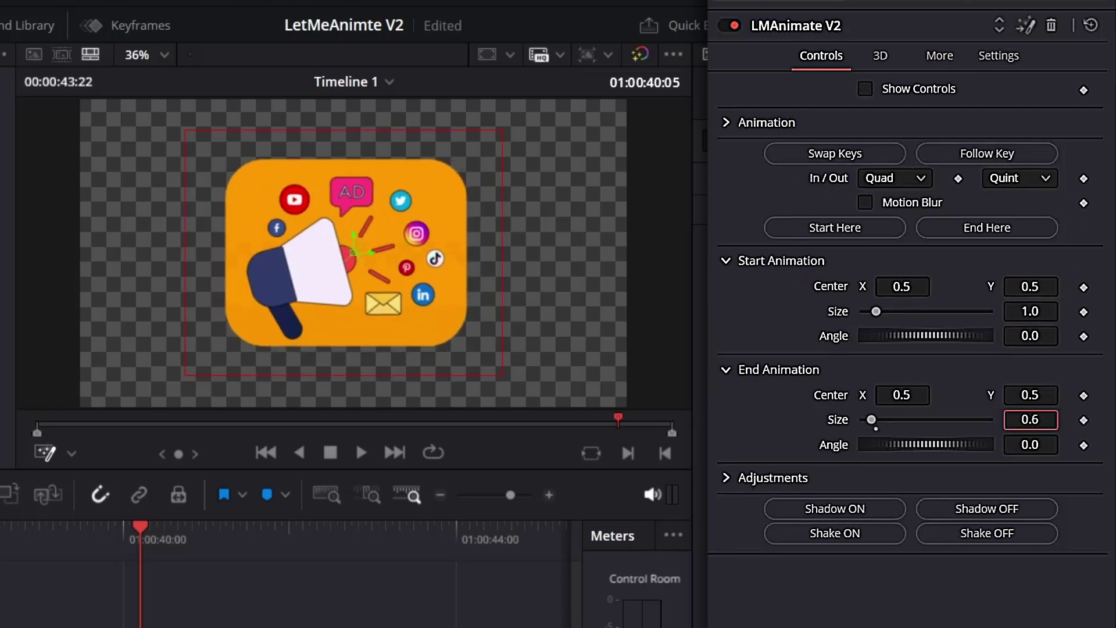
# Match the start animation to the end with Follow Key, and set its Center X to 0.188 and Angle to 362.6.
pyautogui.click(991, 163)
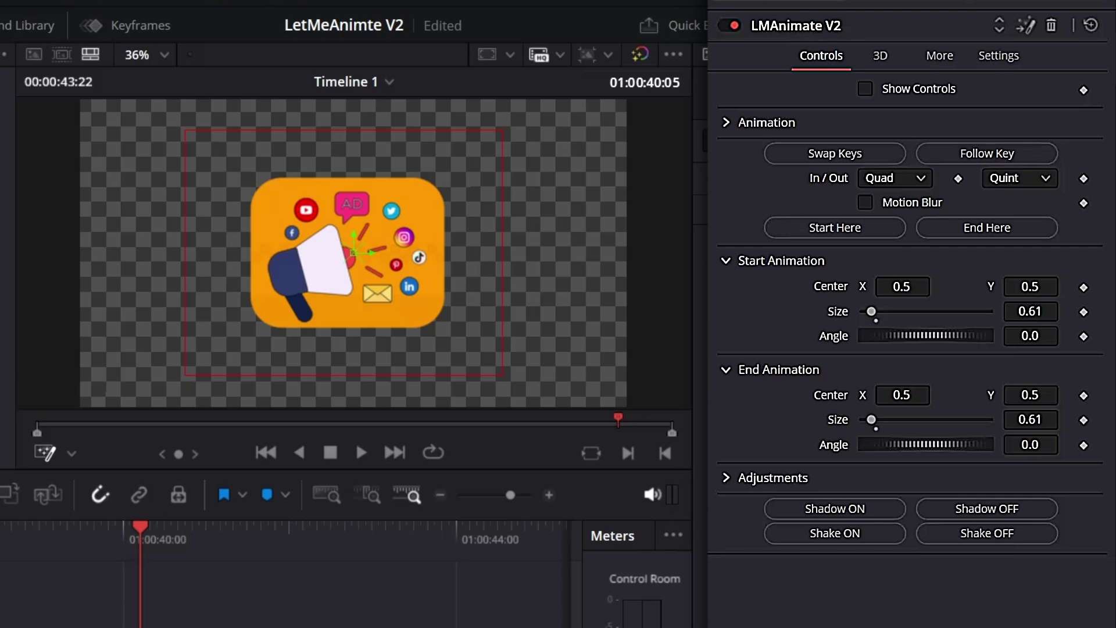
pyautogui.moveTo(902, 287); pyautogui.dragTo(863, 286)
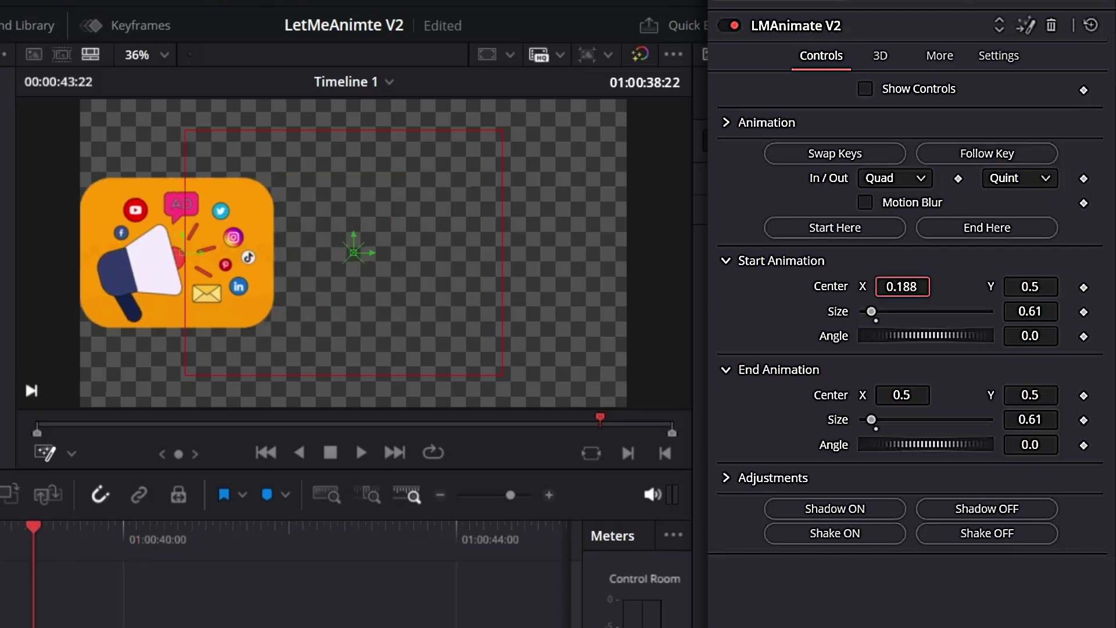
pyautogui.moveTo(926, 335); pyautogui.dragTo(988, 336)
# Choose the In and Out easing types for the social media image's animation and play it back.
pyautogui.click(896, 178)
pyautogui.click(887, 333)
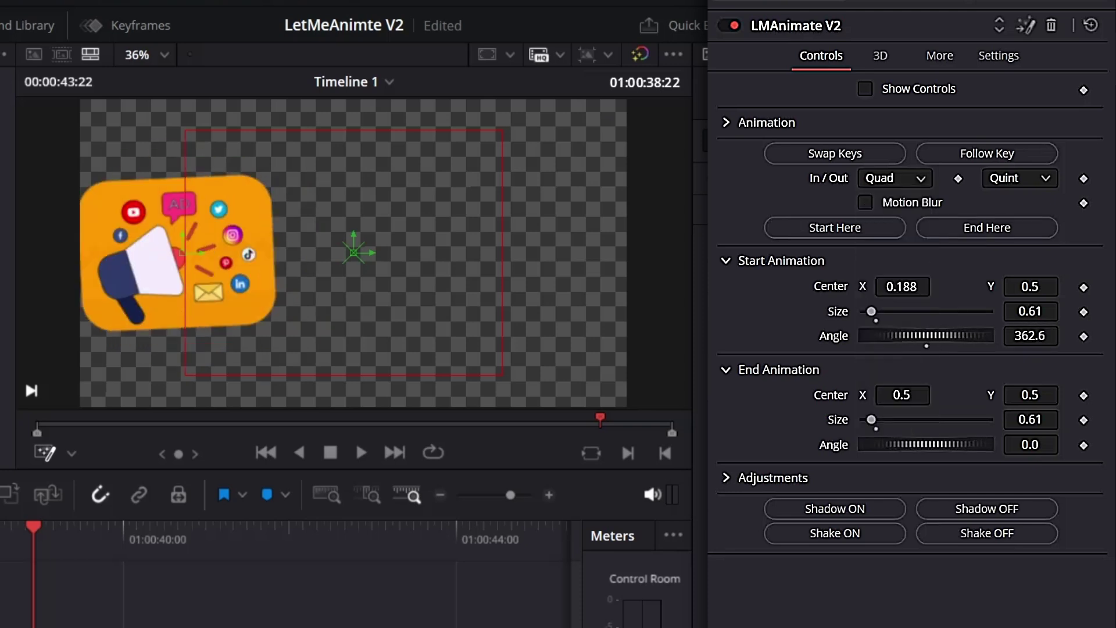
pyautogui.click(1020, 178)
pyautogui.click(1004, 264)
pyautogui.press('space')
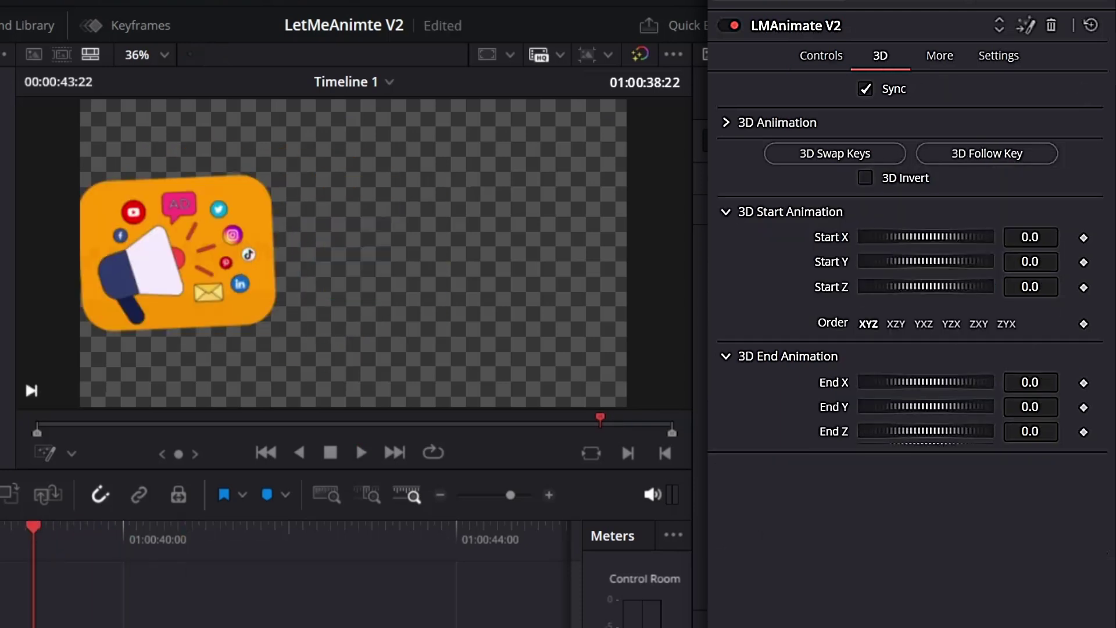
# Set the 3D Start Y rotation of the social media image to -200.9 and preview the animation.
pyautogui.moveTo(927, 262); pyautogui.dragTo(868, 261)
pyautogui.press('space')
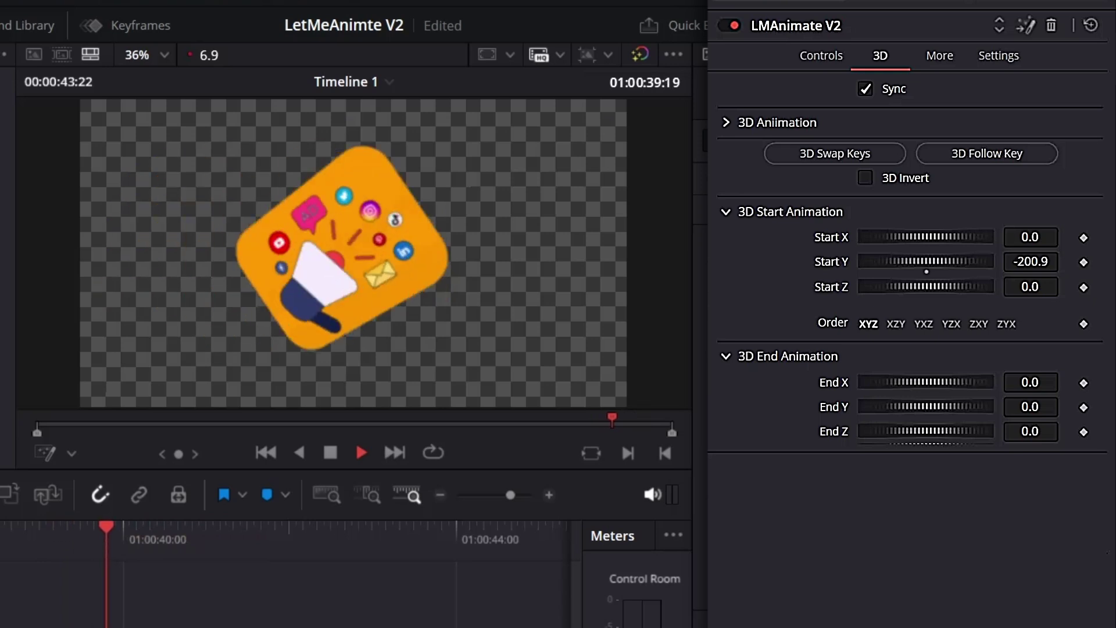
pyautogui.press('space')
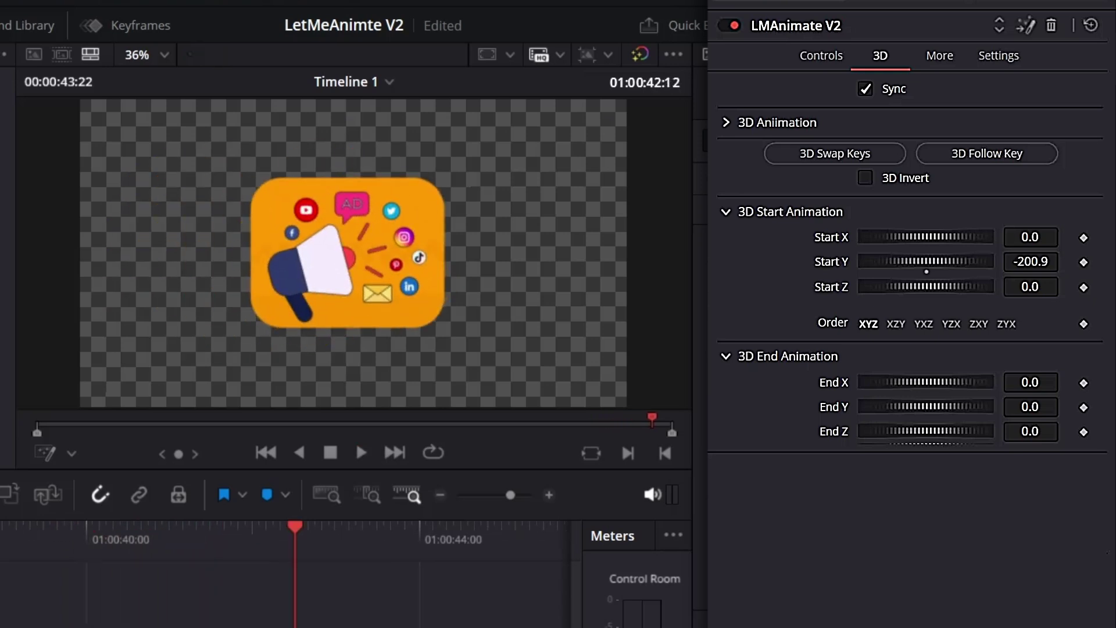
pyautogui.click(939, 55)
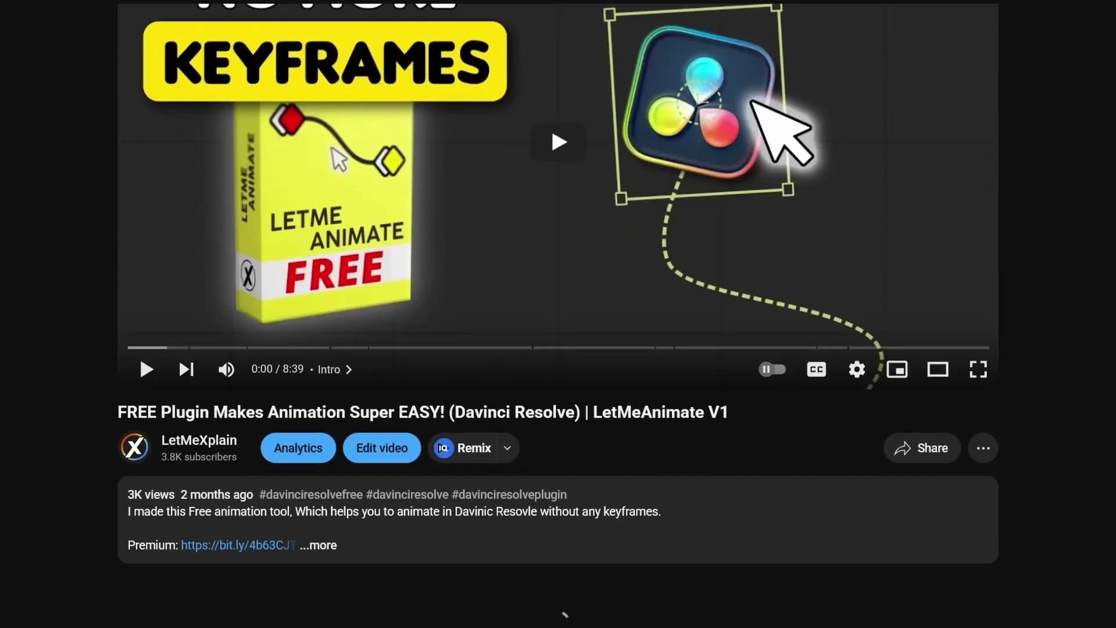
# Switch to the LetMeAnimate V1 video page on YouTube and read through the viewer comments.
pyautogui.scroll(-8, 559, 314)
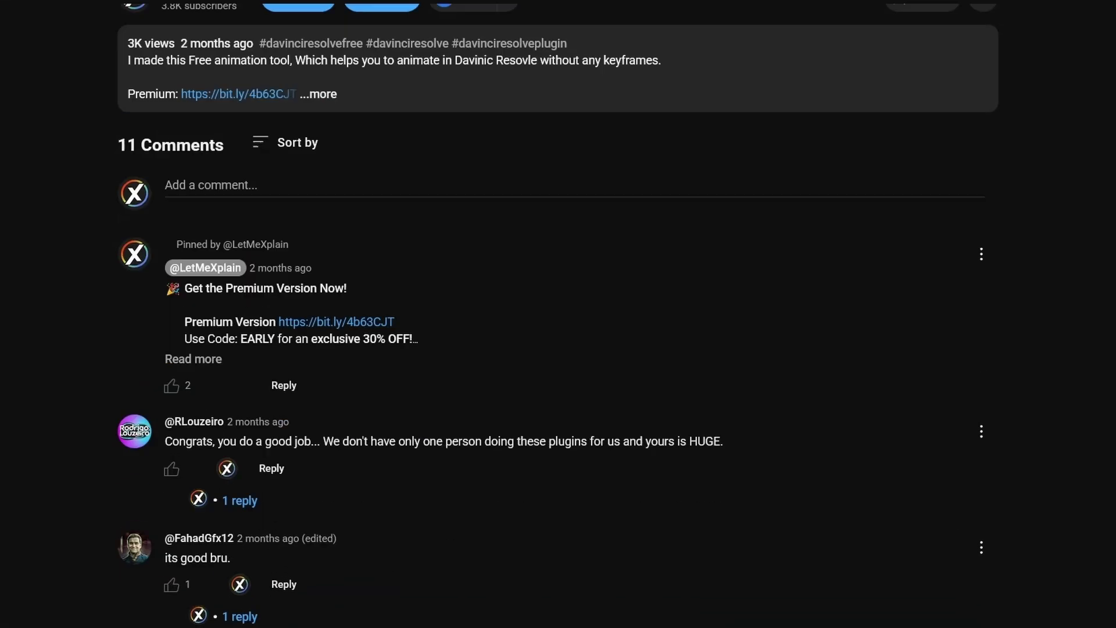
pyautogui.scroll(-2, 558, 314)
pyautogui.scroll(-4, 559, 314)
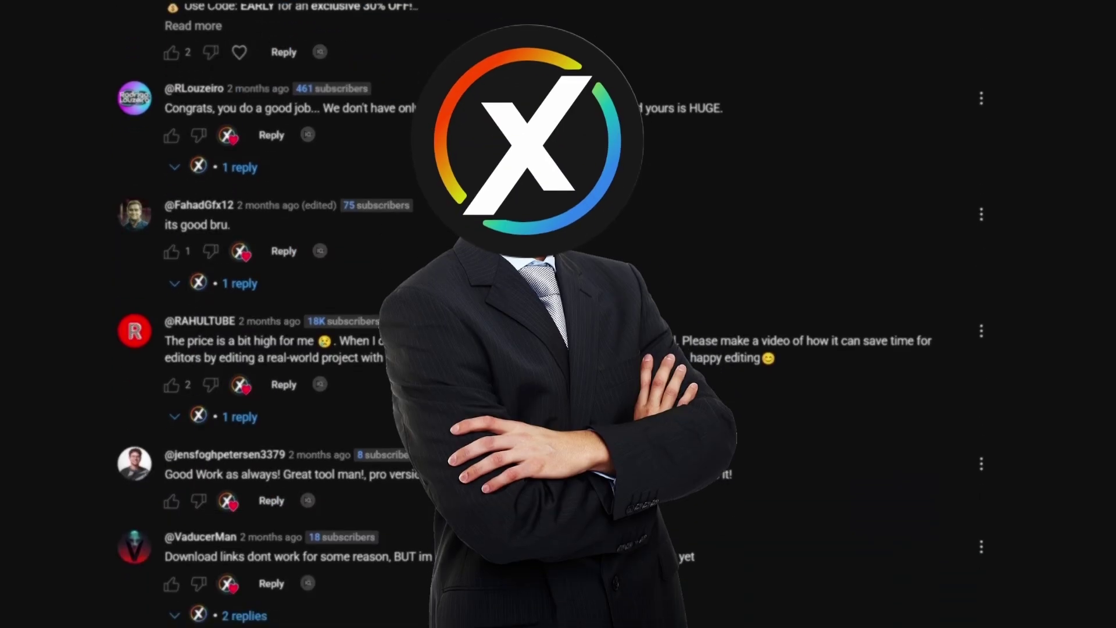